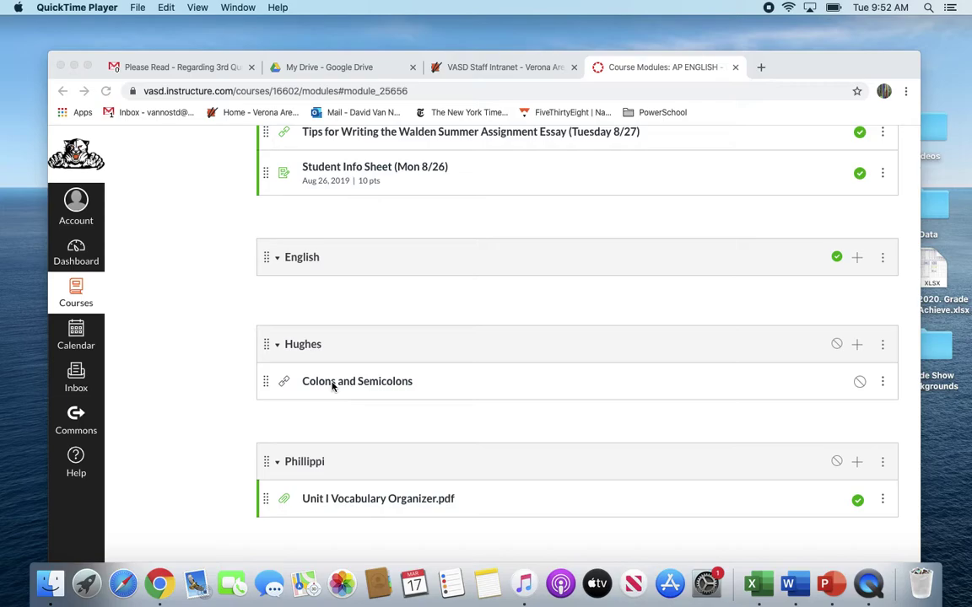
Open the Colons and Semicolons item from the course modules as a full document in Google Docs.
click(333, 384)
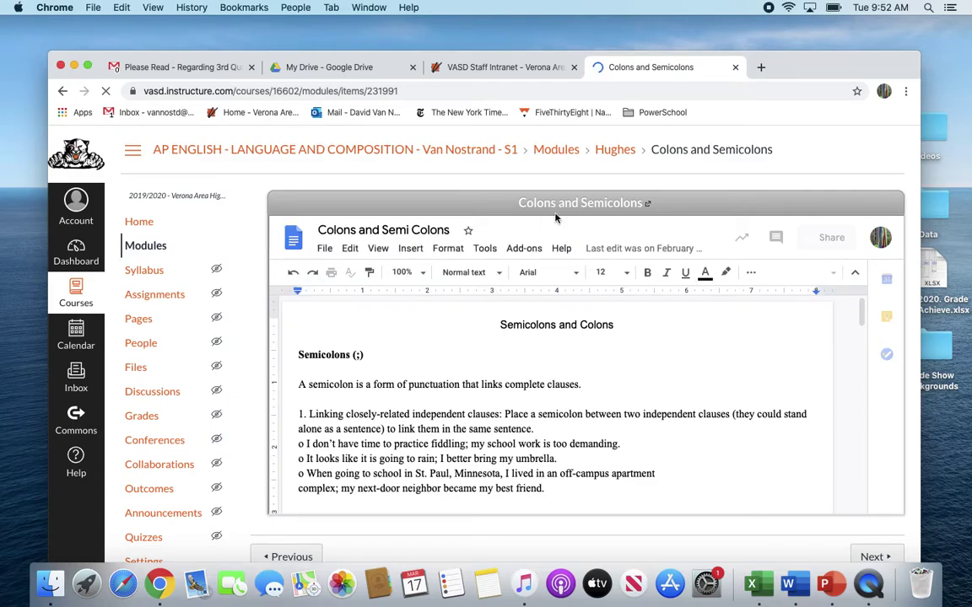
click(645, 205)
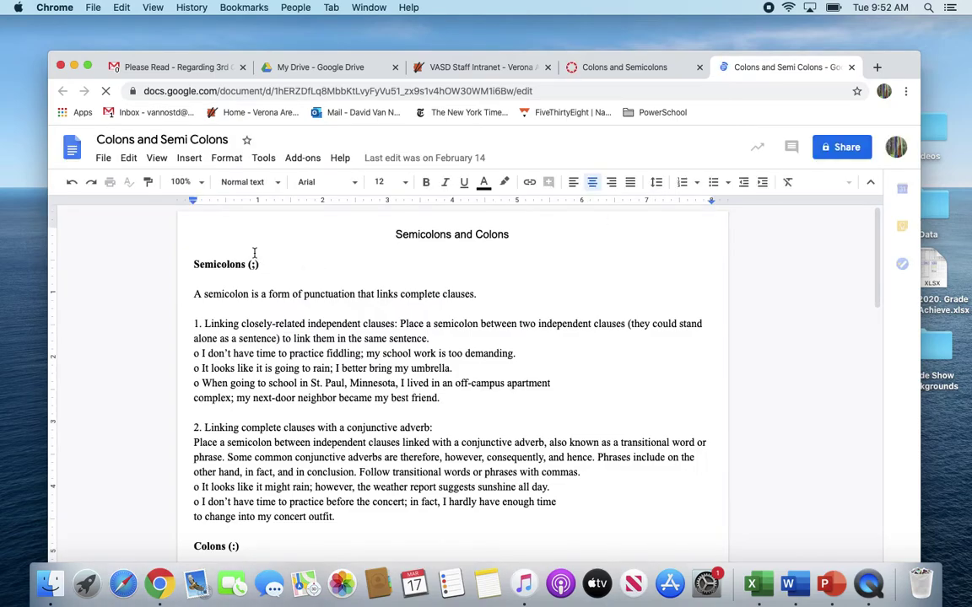
Make a copy of the document named "Colons and Semi Colons." followed by the student's first name and "(Due Wednesday 18th)".
click(102, 160)
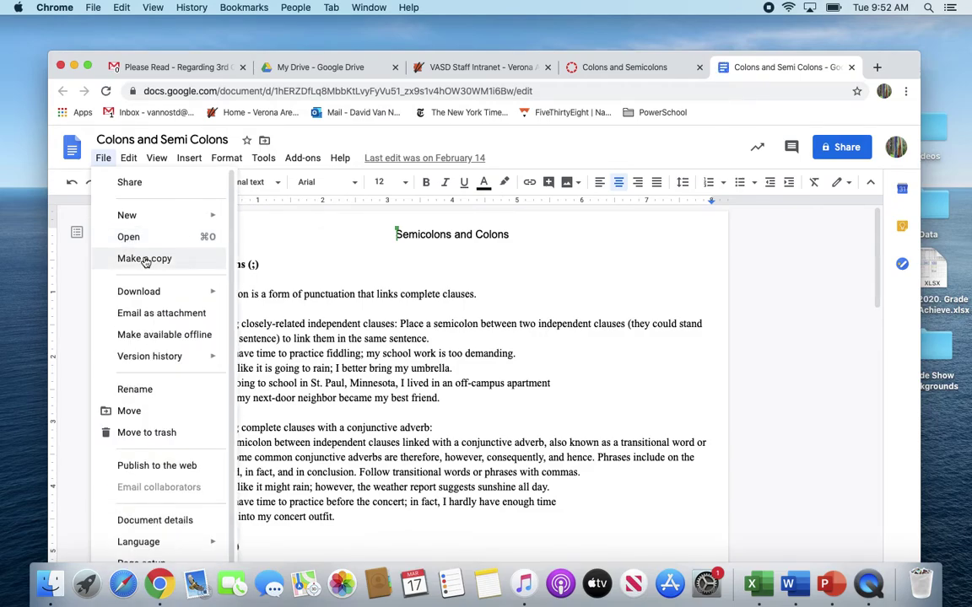
click(145, 259)
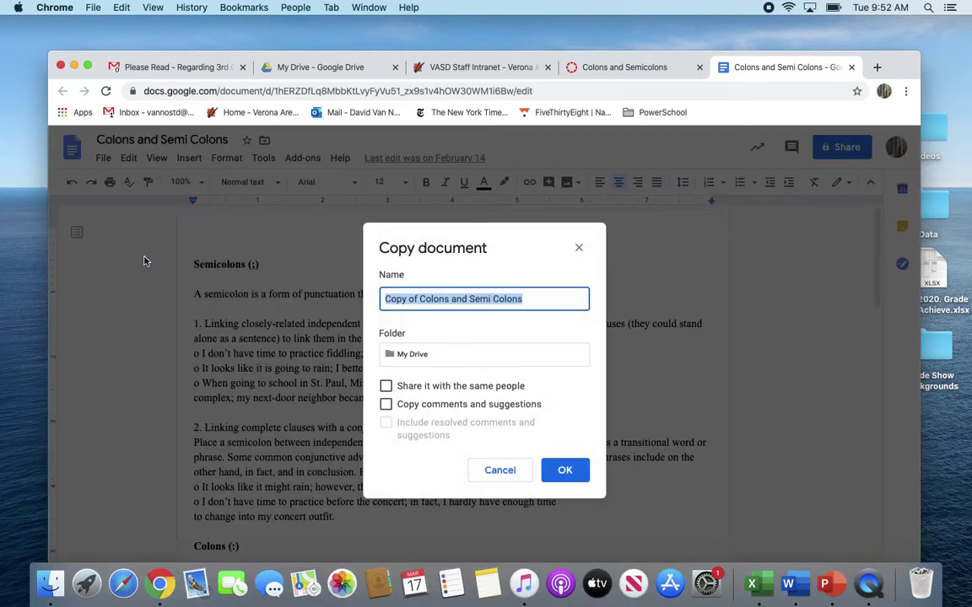
click(421, 300)
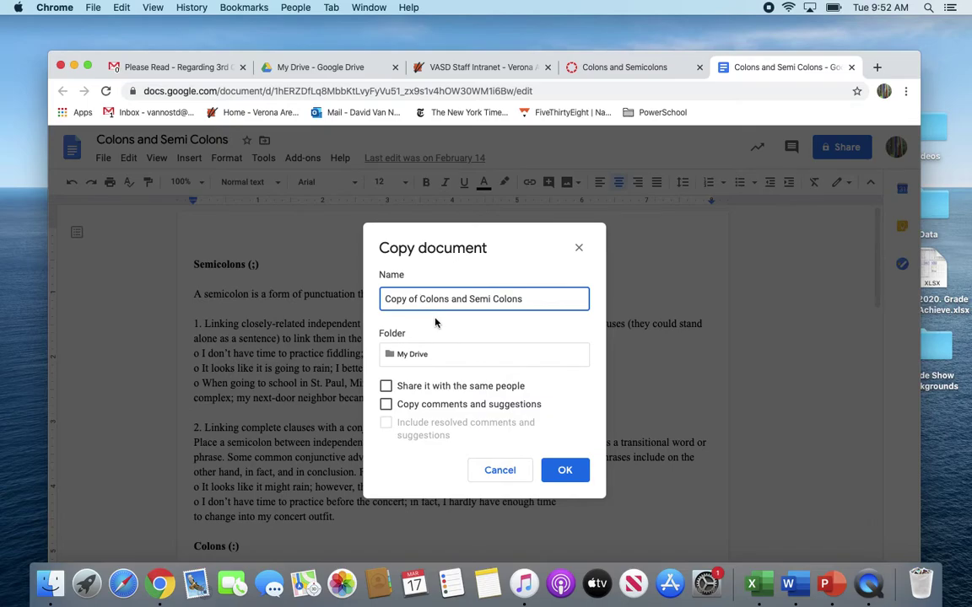
key(BackSpace)
key(BackSpace)
key(BackSpace)
key(BackSpace)
key(BackSpace)
key(BackSpace)
key(BackSpace)
key(BackSpace)
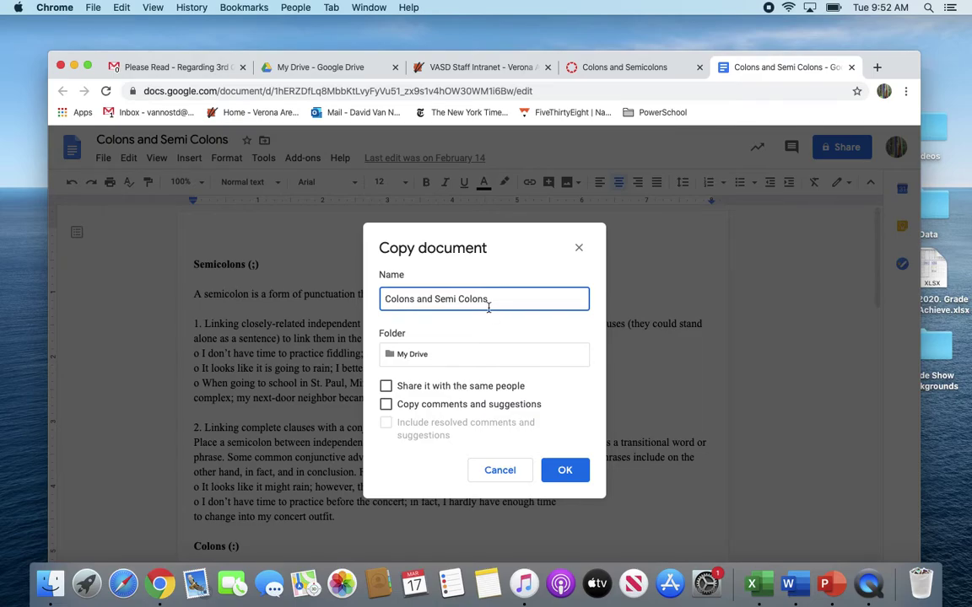
text(. Jstin)
key(BackSpace)
key(BackSpace)
key(BackSpace)
key(BackSpace)
text(ustine (Due Wednesday)
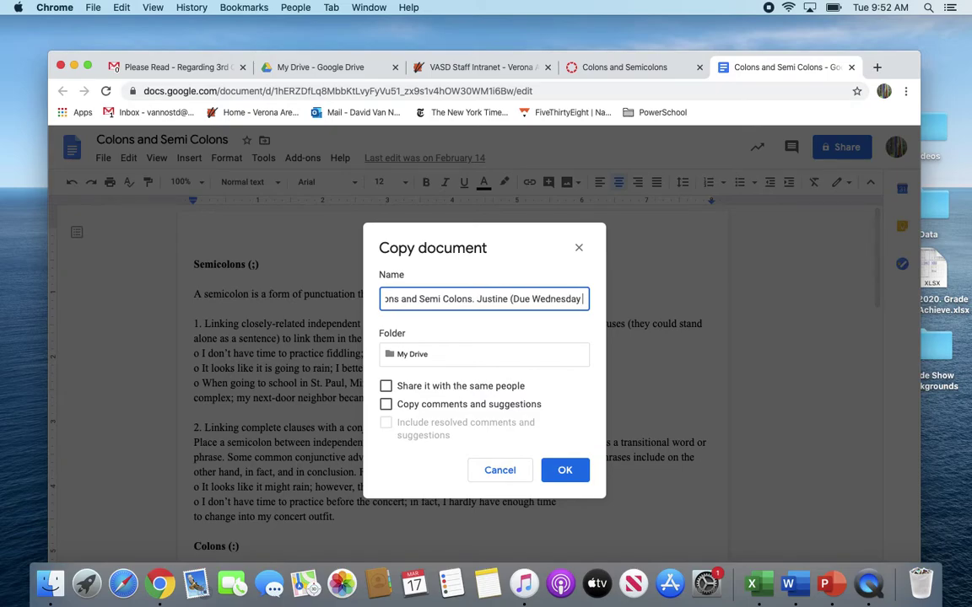
text( 18th))
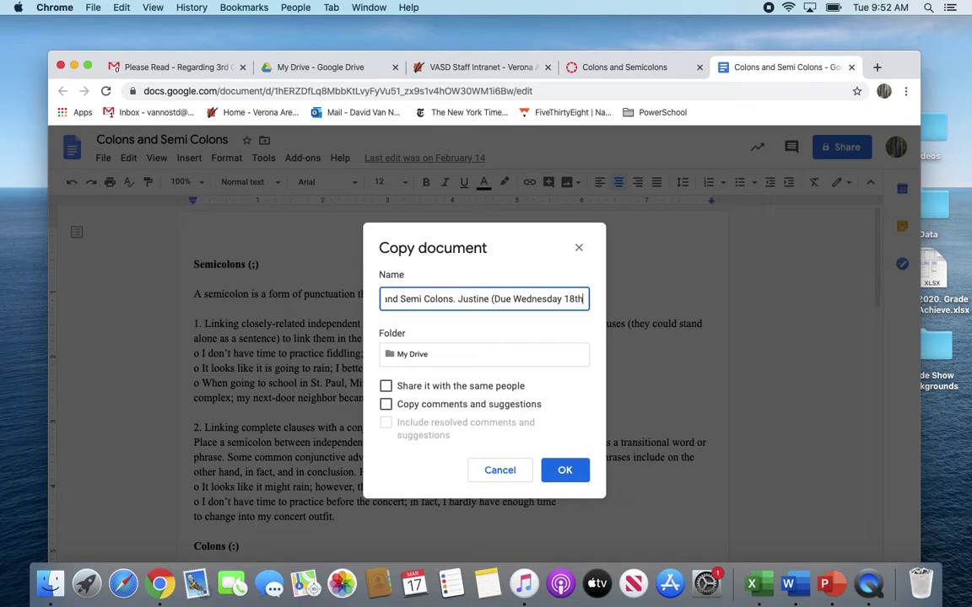
click(564, 475)
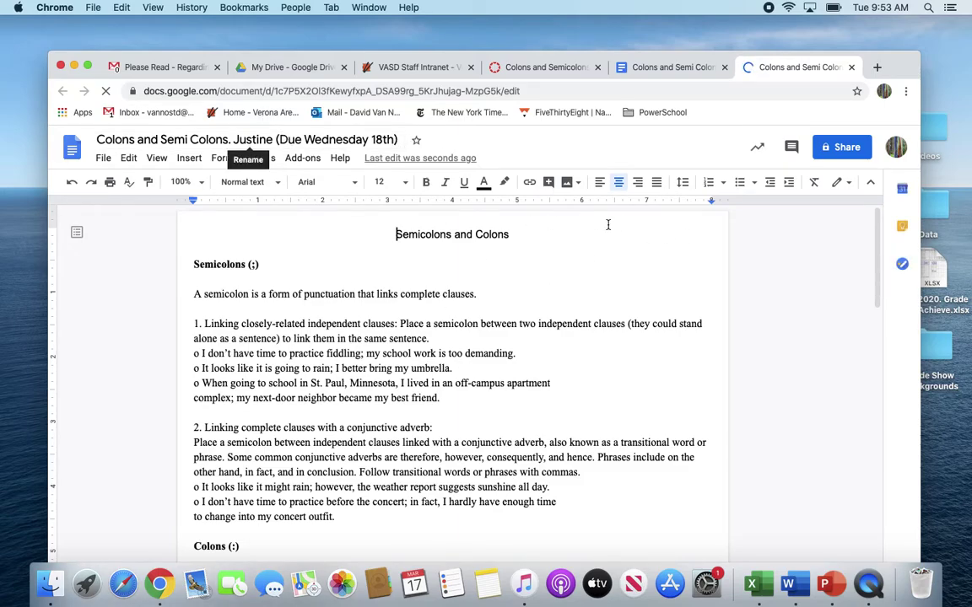
Close the original Colons and Semi Colons document and select the new copy in My Drive.
click(723, 67)
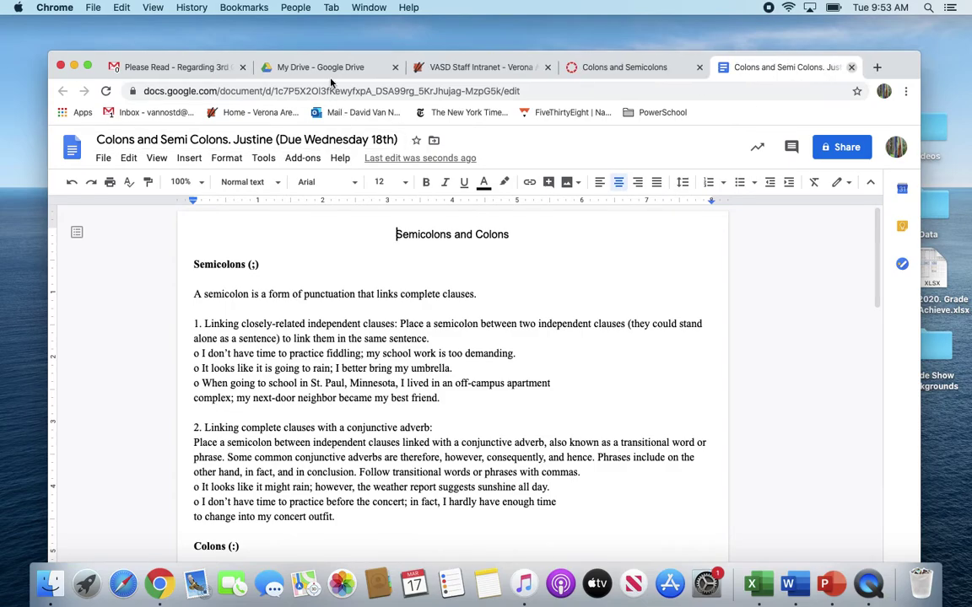
click(326, 72)
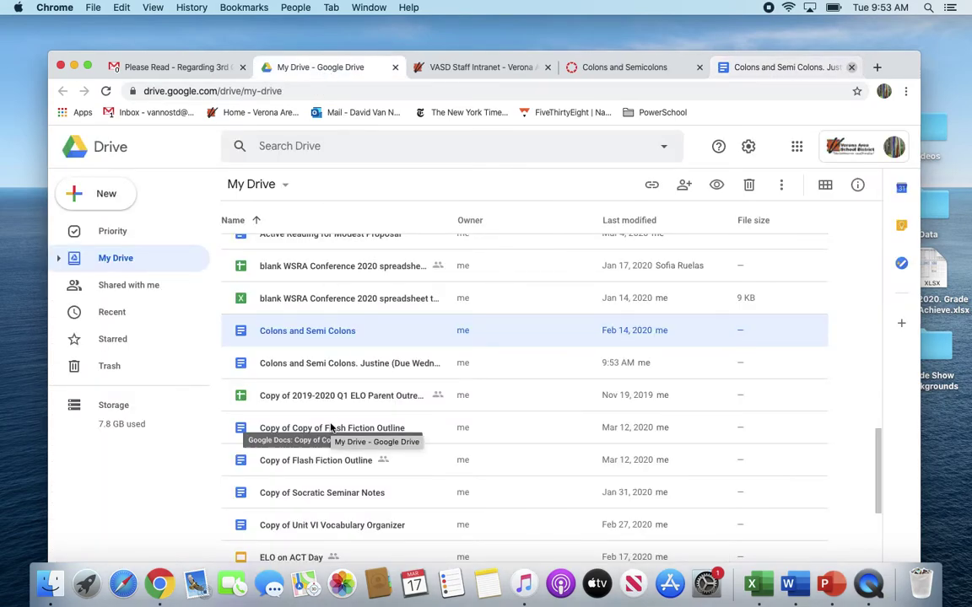
scroll(330, 390, up, 15)
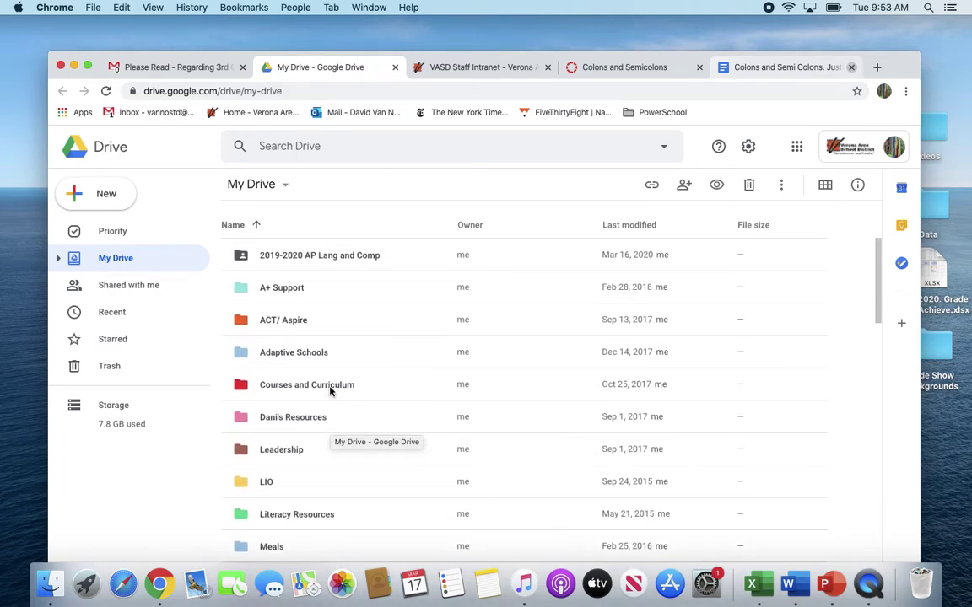
scroll(331, 393, down, 15)
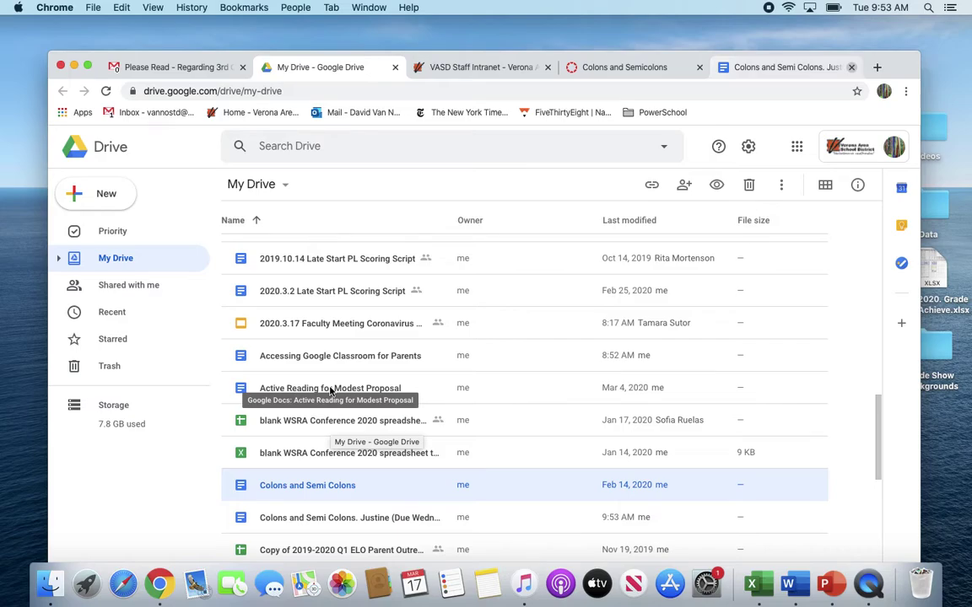
scroll(331, 391, down, 2)
click(329, 467)
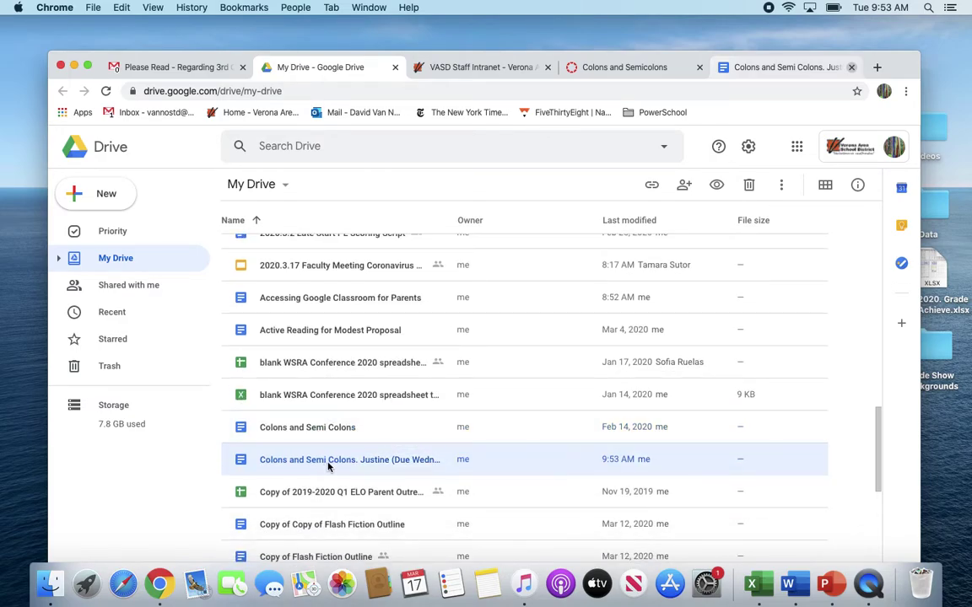
Create a new folder named "Modifications" in My Drive.
scroll(403, 464, up, 20)
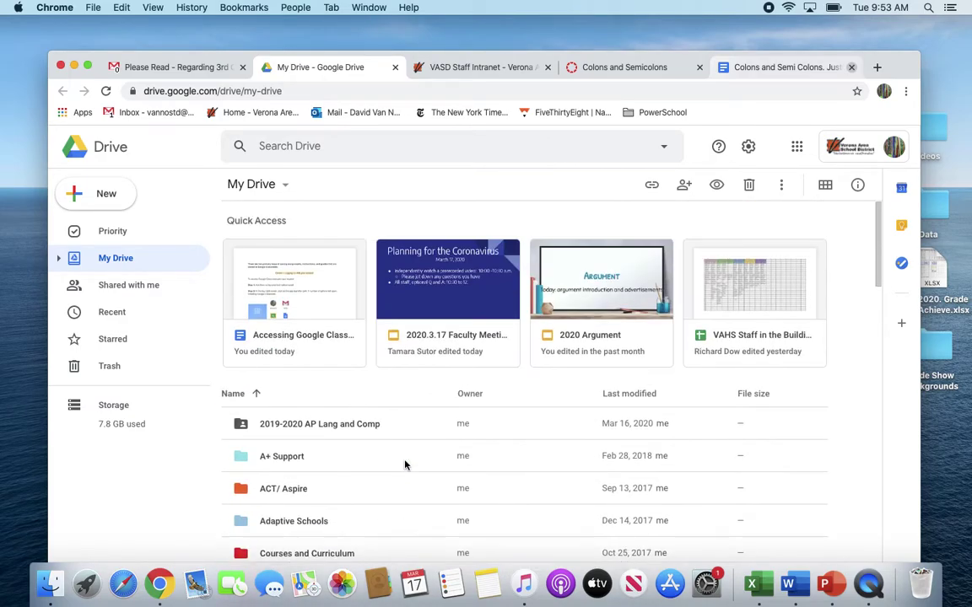
scroll(403, 464, down, 1)
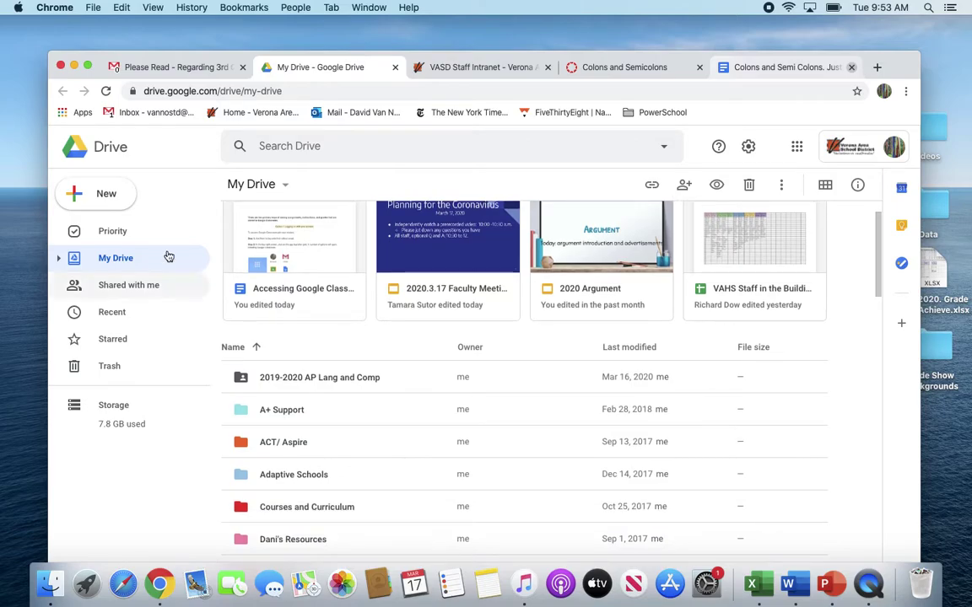
click(108, 197)
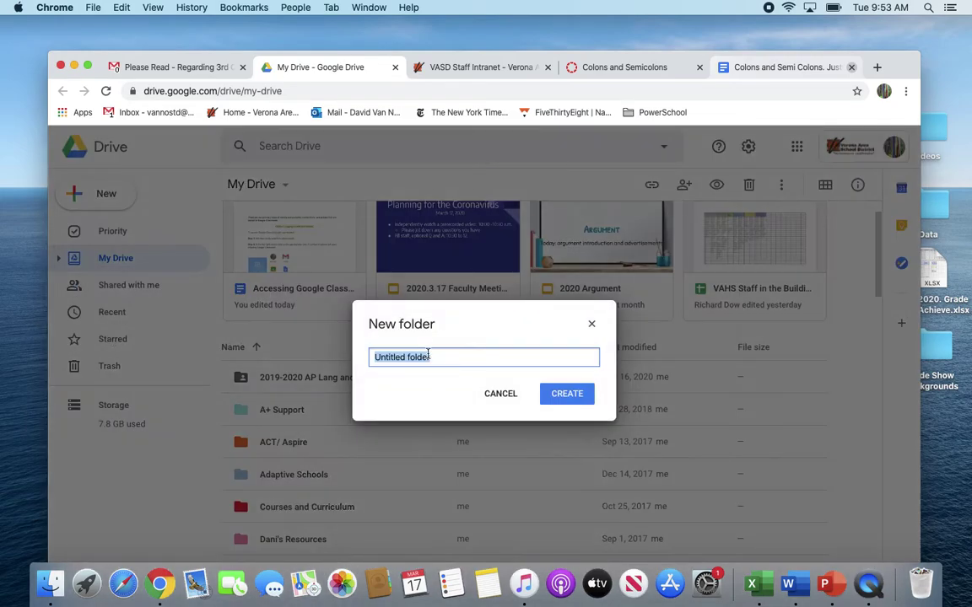
text(Mo)
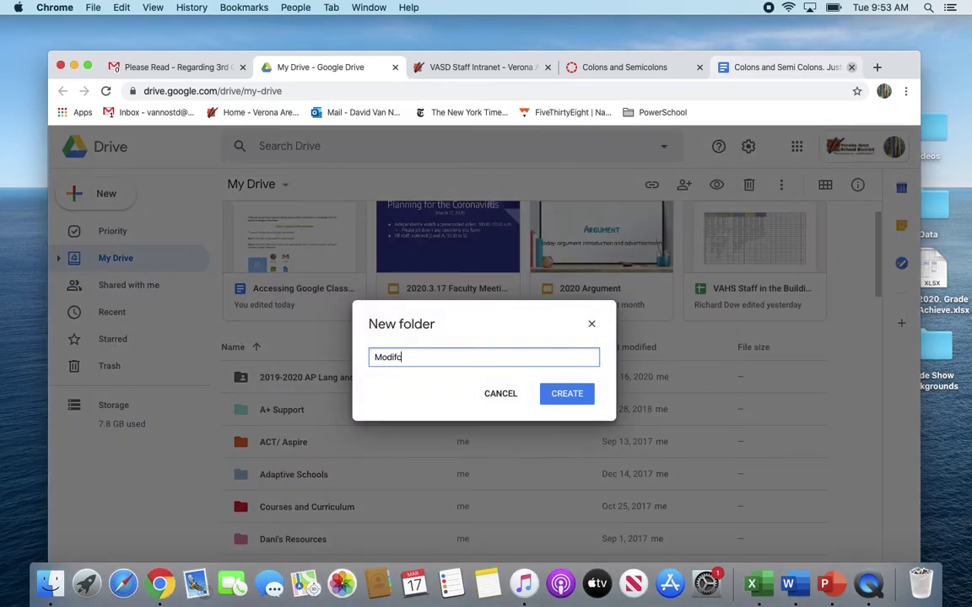
text(difications)
click(577, 396)
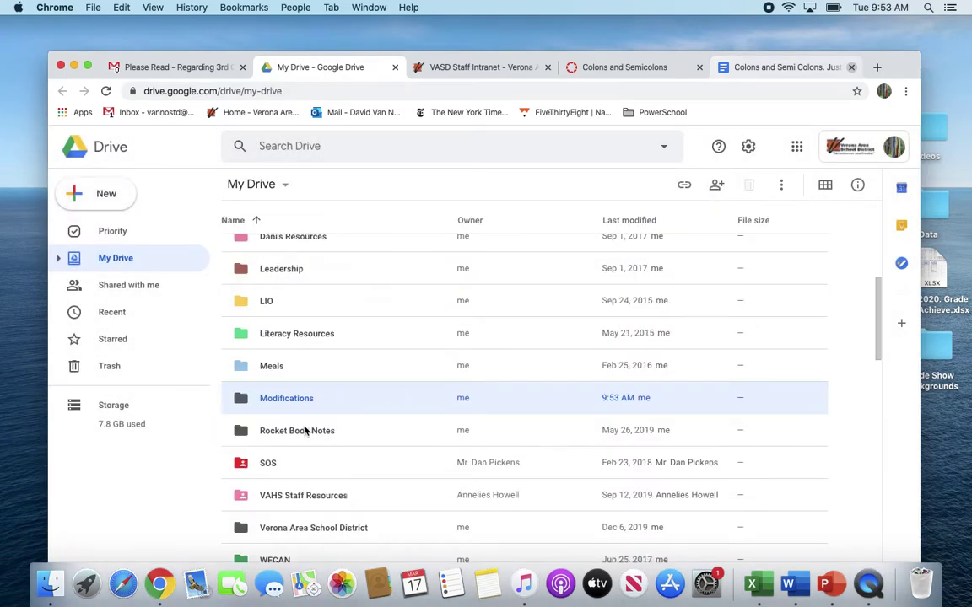
Move the student's copy of Colons and Semi Colons from My Drive into the Modifications folder.
scroll(278, 404, down, 5)
scroll(278, 403, down, 5)
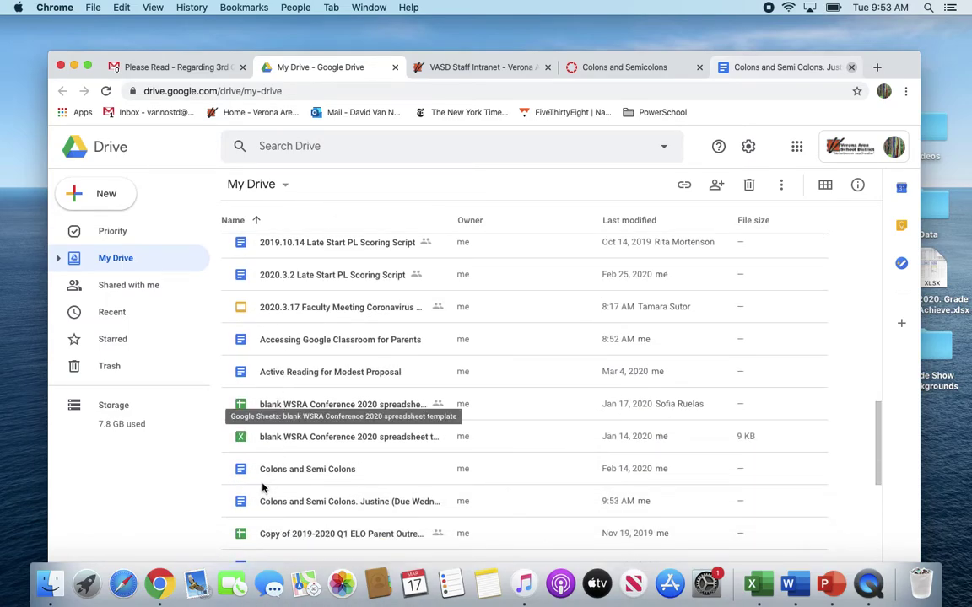
drag(250, 504, 256, 337)
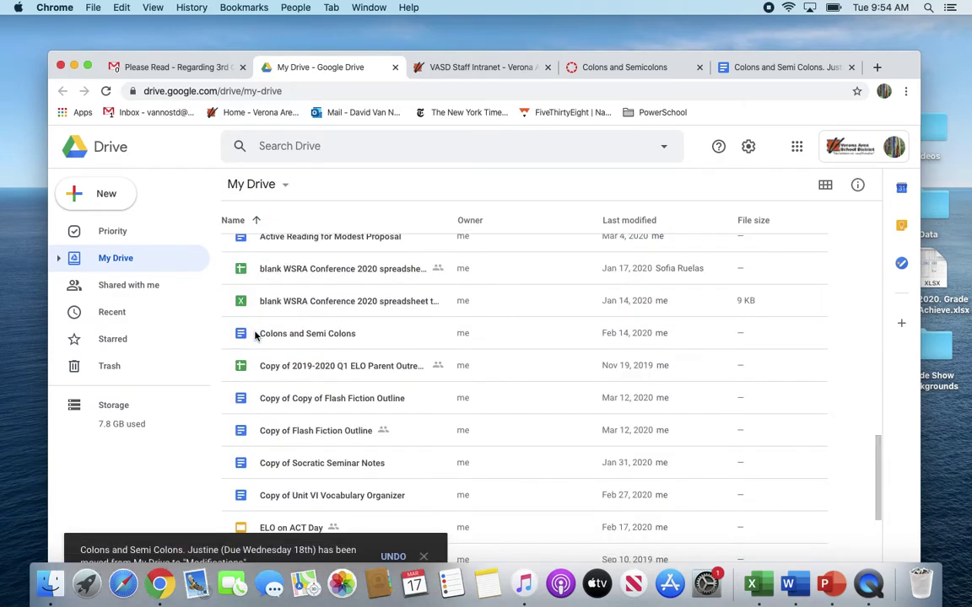
Open the Modifications folder in My Drive.
scroll(255, 336, up, 8)
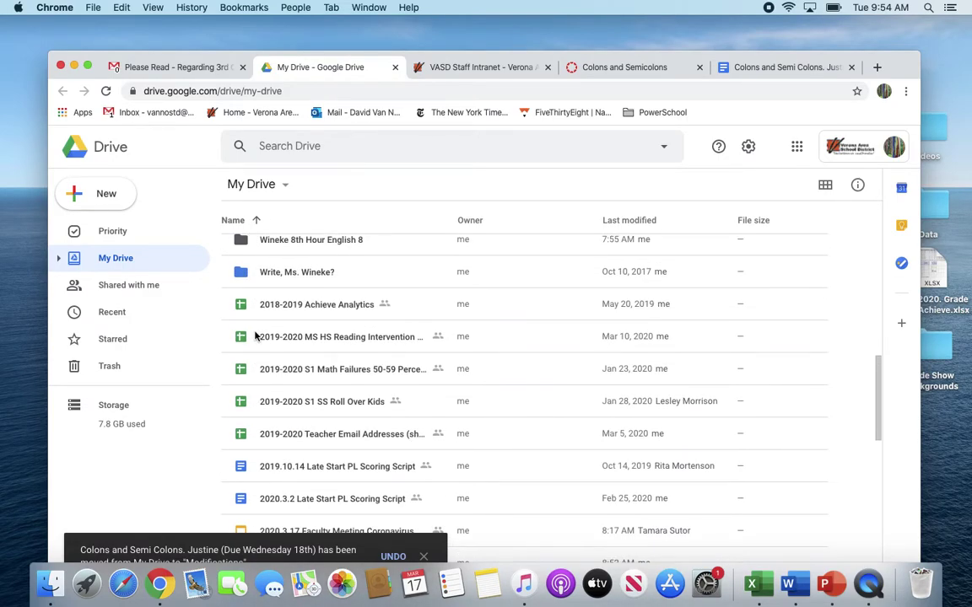
scroll(255, 336, up, 10)
scroll(260, 339, down, 8)
double_click(286, 424)
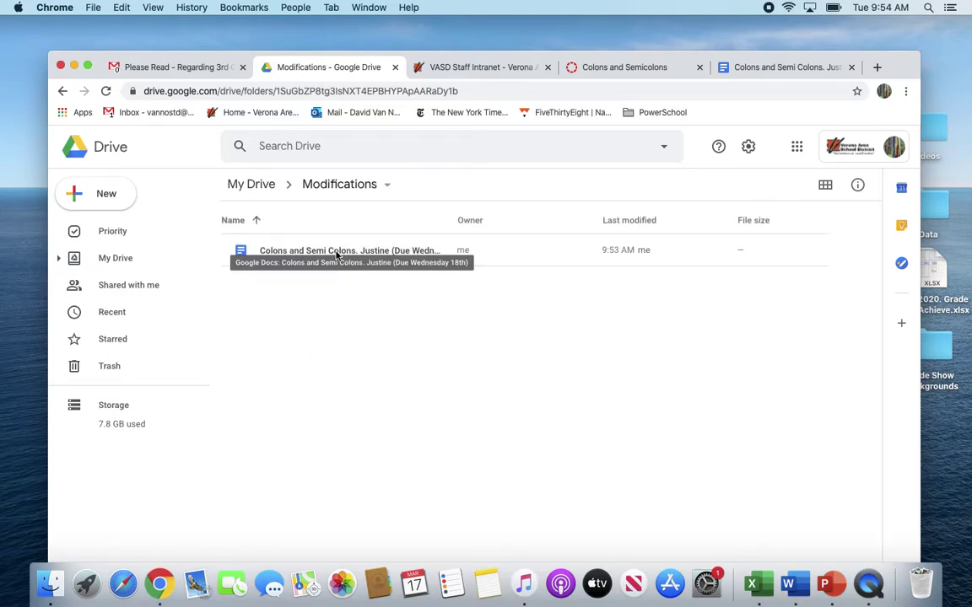
Create a subfolder named with the surname from the Colons and Semicolons course module, and move the student's document copy into it.
click(108, 194)
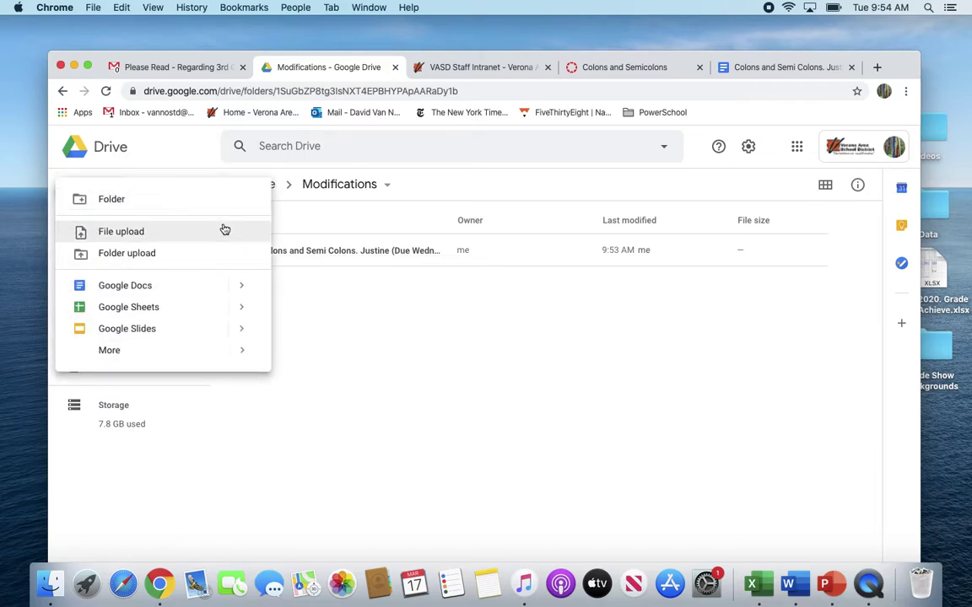
click(195, 199)
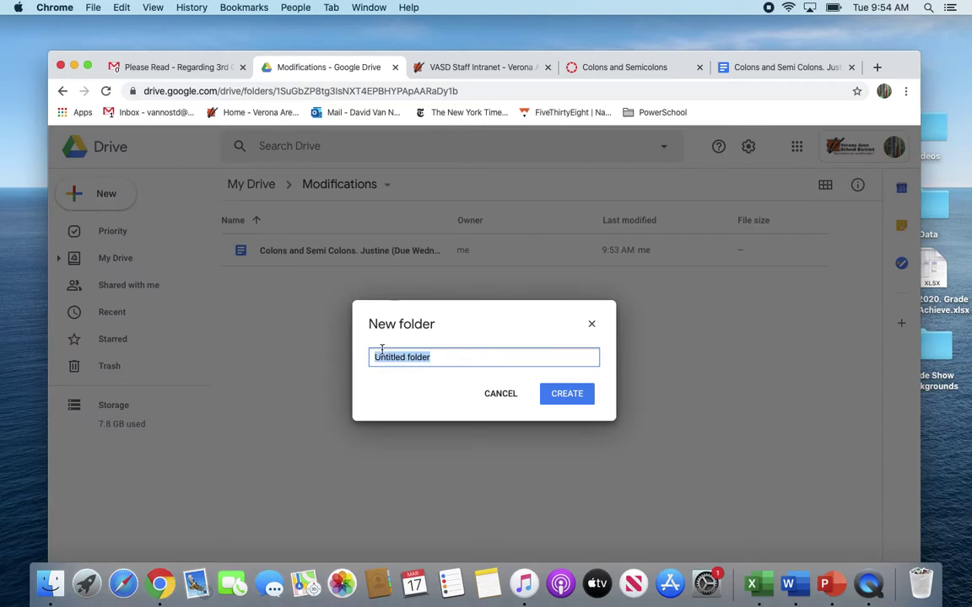
text(Hughes)
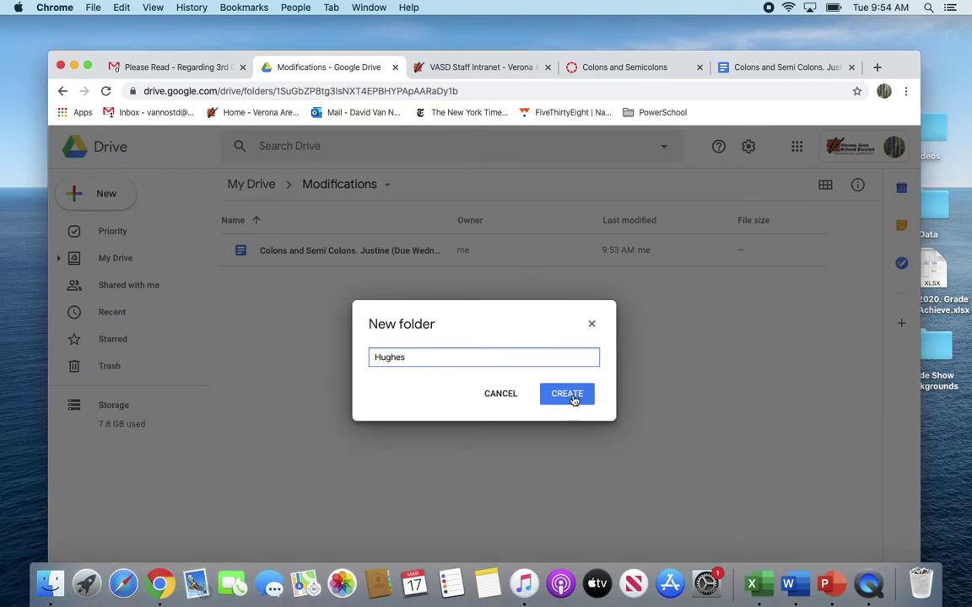
click(573, 396)
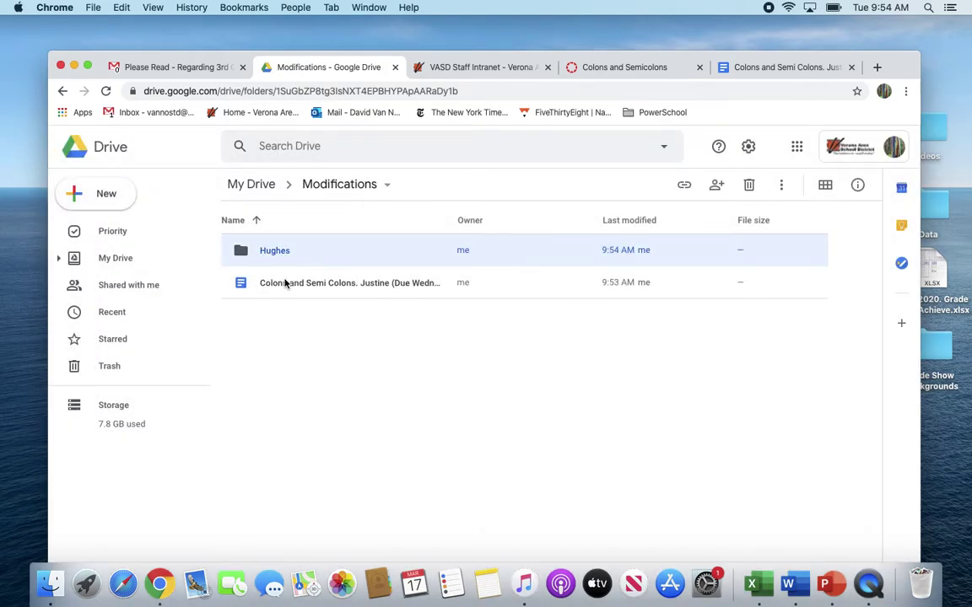
click(273, 283)
drag(273, 282, 265, 251)
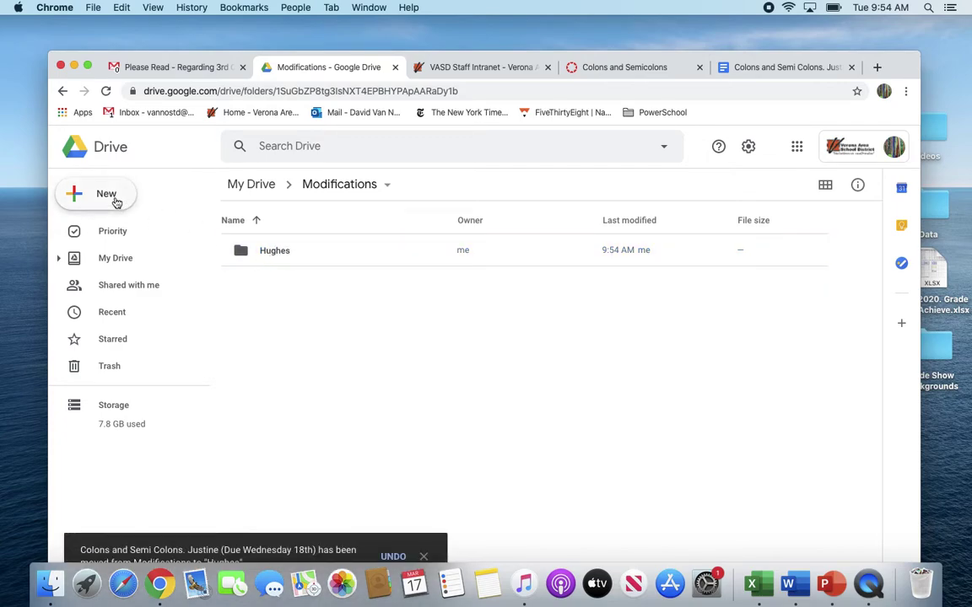
Create a second subfolder in Modifications named with the surname from the Unit I Vocabulary Organizer course module.
click(84, 200)
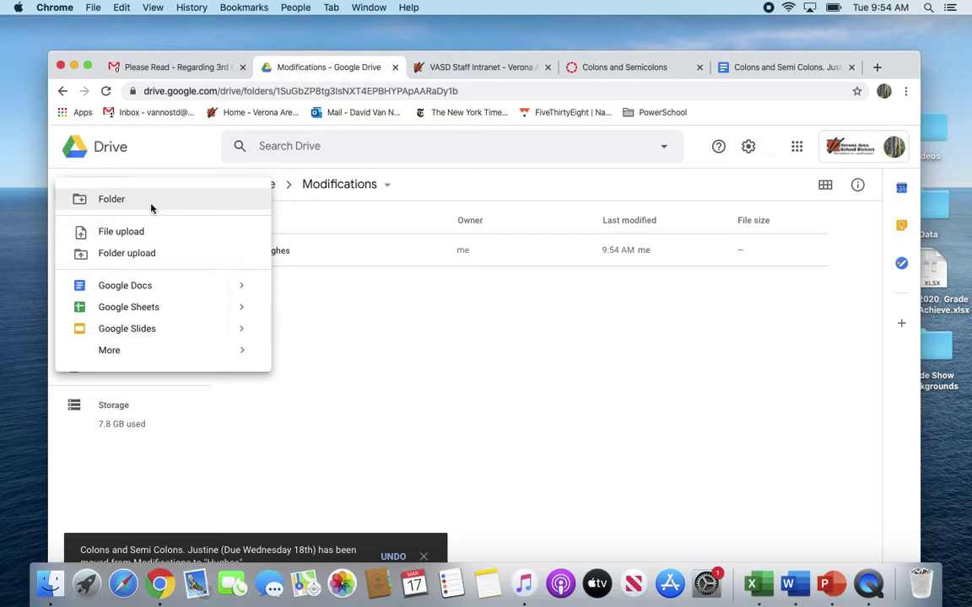
click(150, 202)
text(Phillippi)
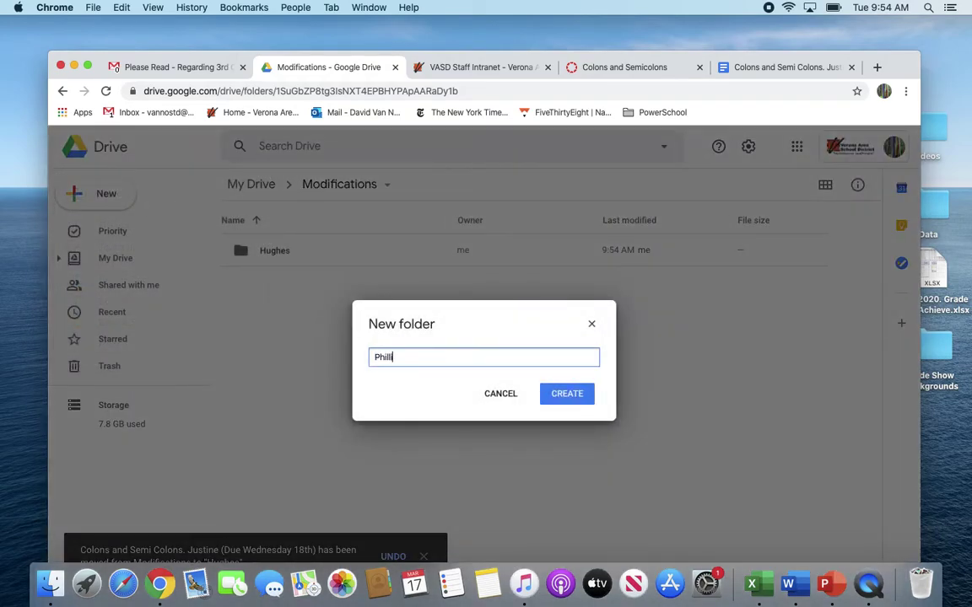
click(567, 393)
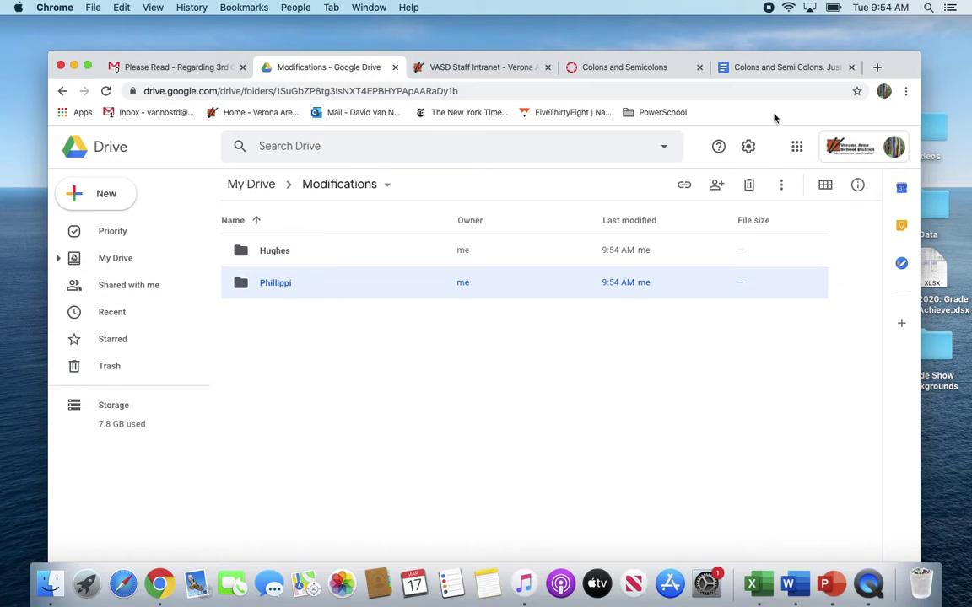
Open the student's document copy from the first surname subfolder and close its duplicate browser tab.
click(281, 253)
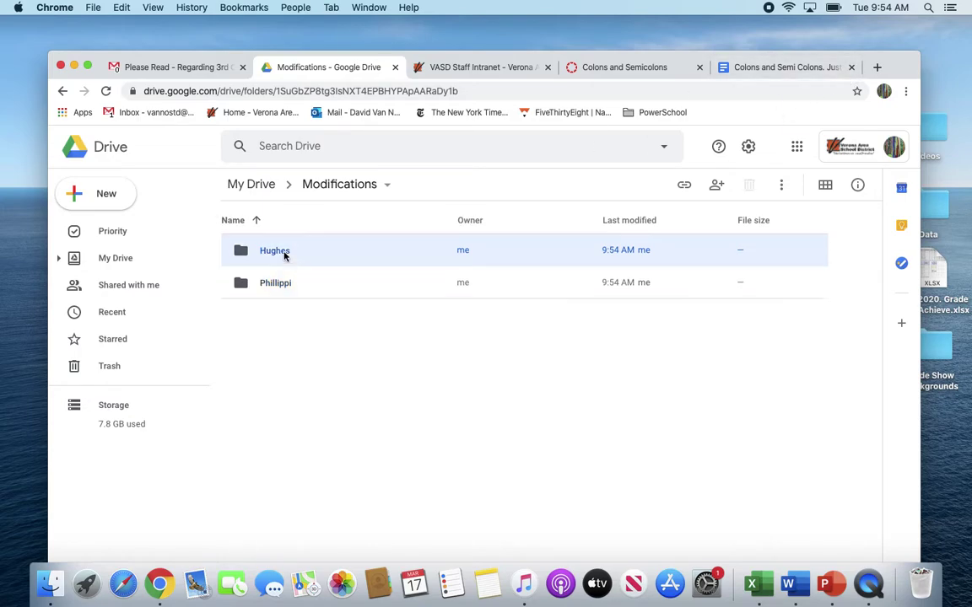
double_click(283, 255)
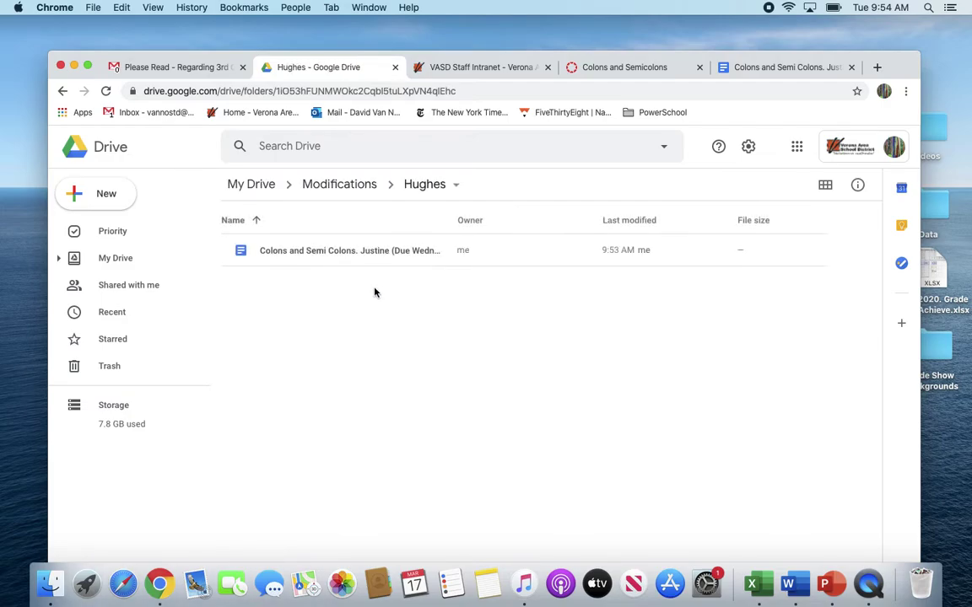
double_click(366, 251)
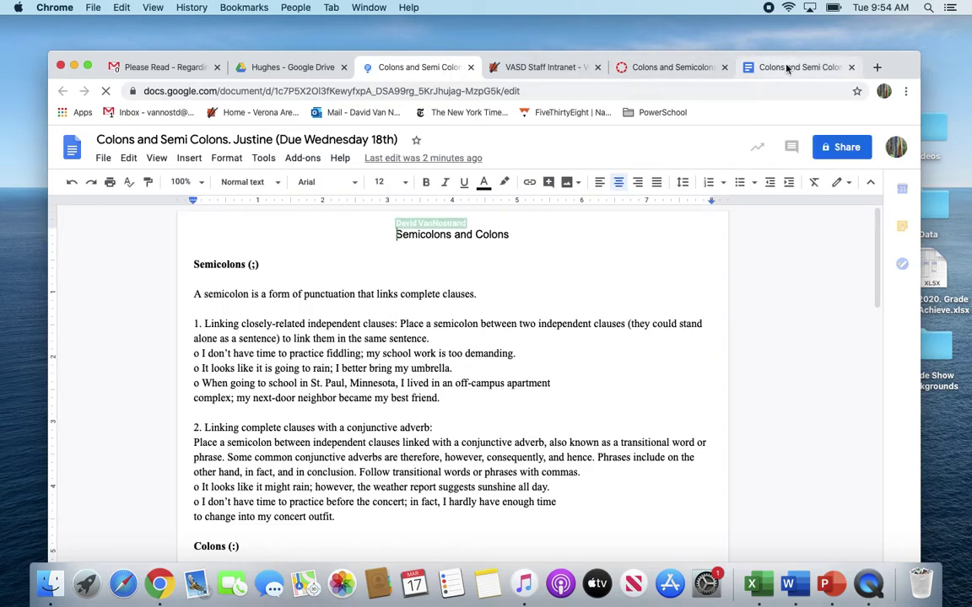
click(852, 67)
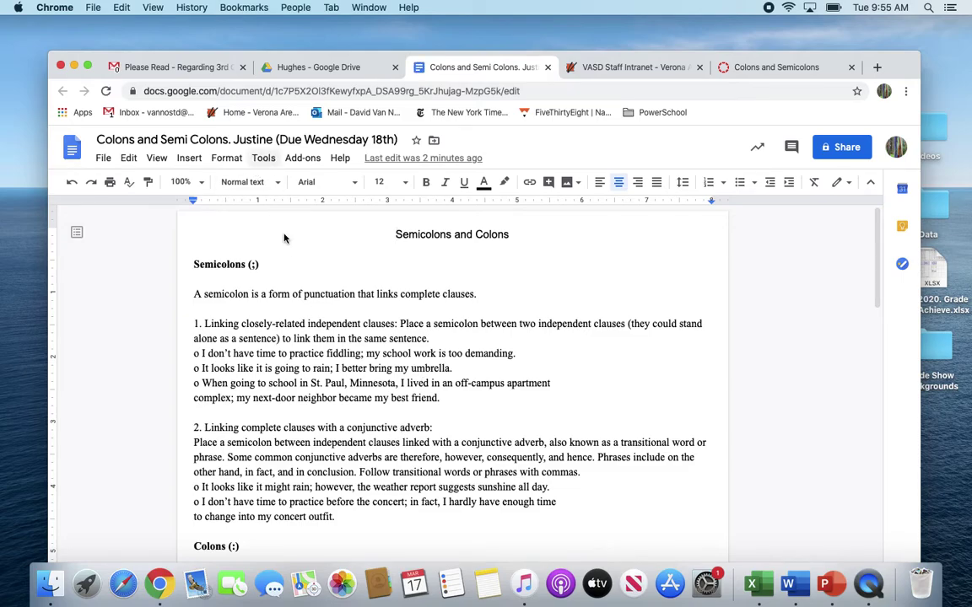
Delete every Part I question after question 3 in the student's document copy, including the extra blank line.
scroll(261, 396, down, 1)
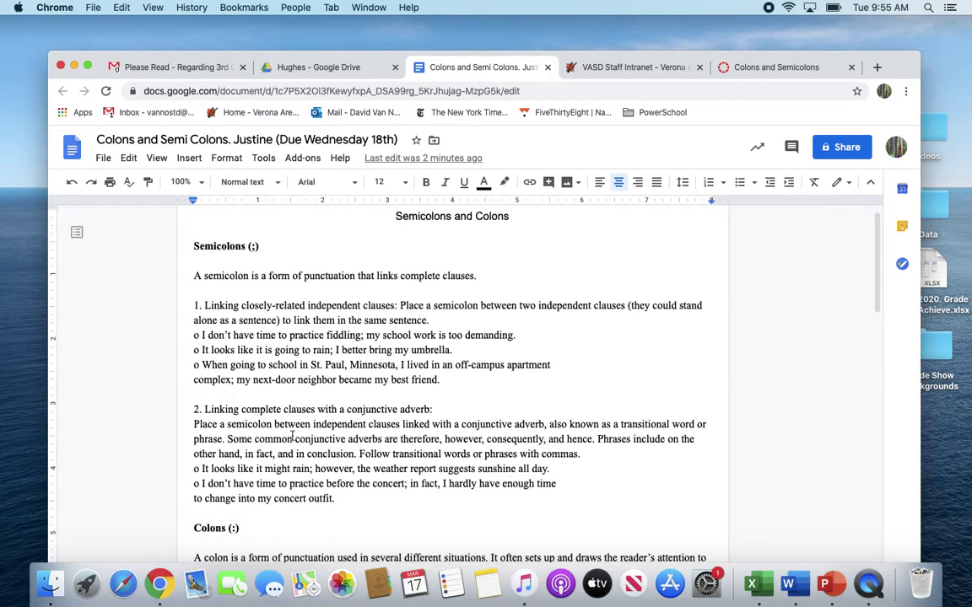
scroll(304, 477, down, 10)
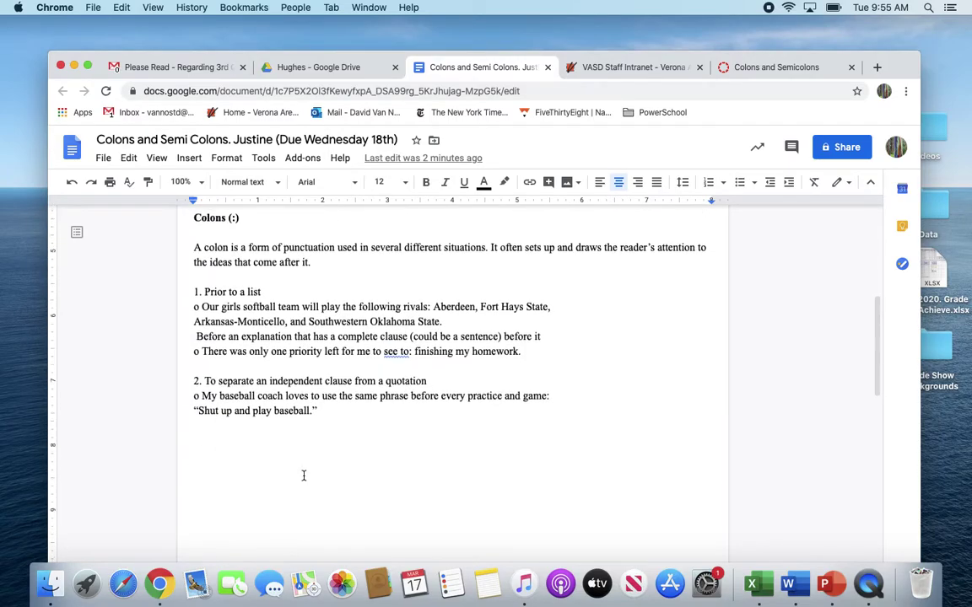
scroll(304, 476, up, 6)
scroll(304, 475, down, 13)
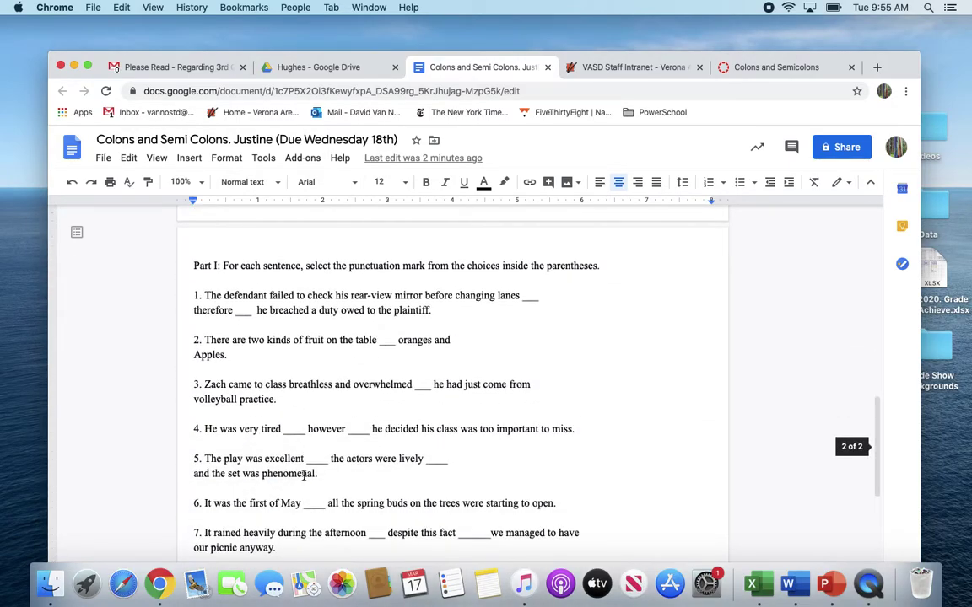
scroll(303, 477, down, 3)
scroll(301, 534, up, 2)
click(281, 490)
drag(281, 489, 195, 368)
key(BackSpace)
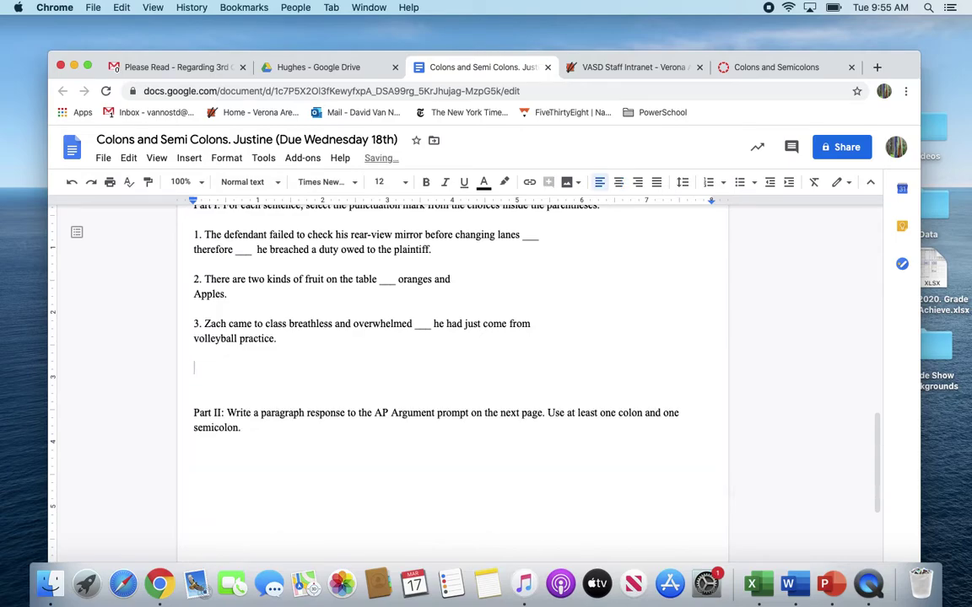
key(BackSpace)
scroll(220, 453, up, 1)
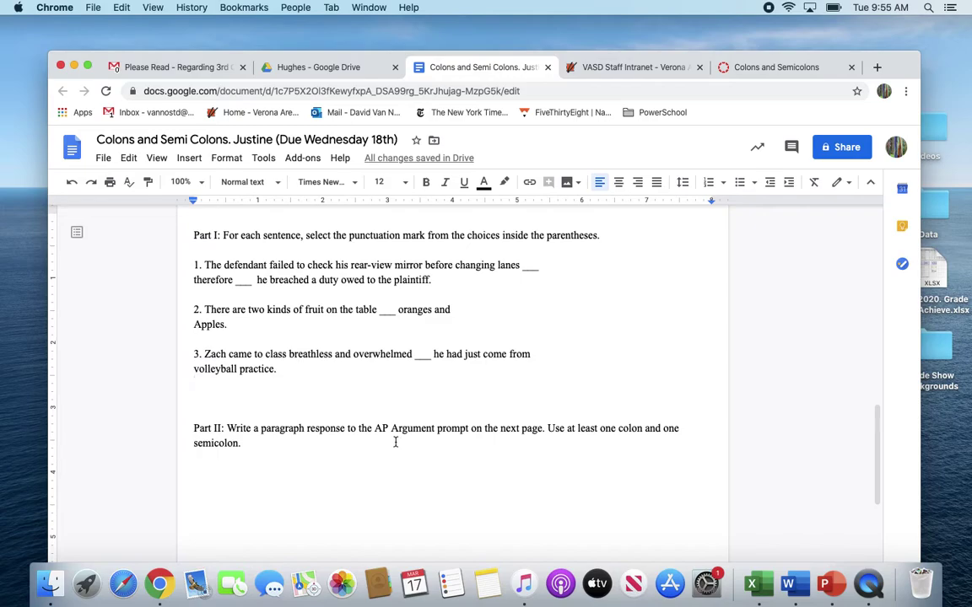
Replace "a paragraph" with "a sentence to two" in the Part II instructions.
drag(305, 429, 255, 428)
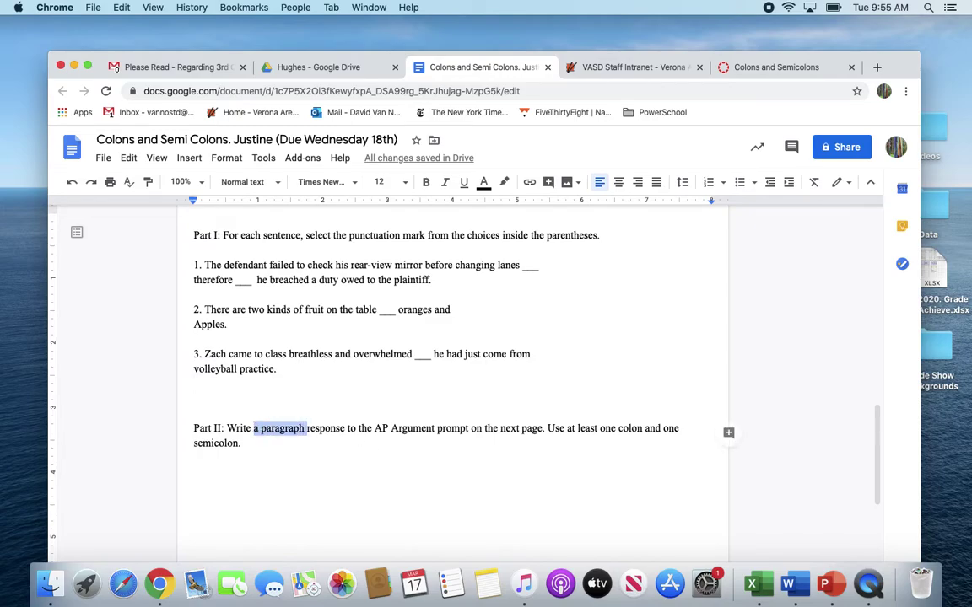
key(BackSpace)
text(a sentence to a)
key(BackSpace)
key(BackSpace)
text(two)
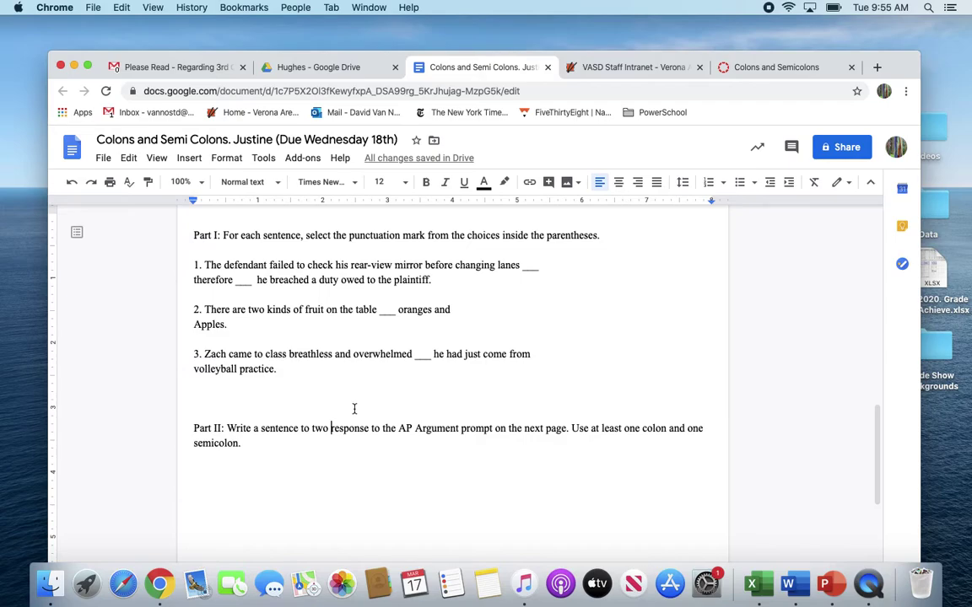
Turn on link sharing for the document and copy its shareable link.
click(852, 149)
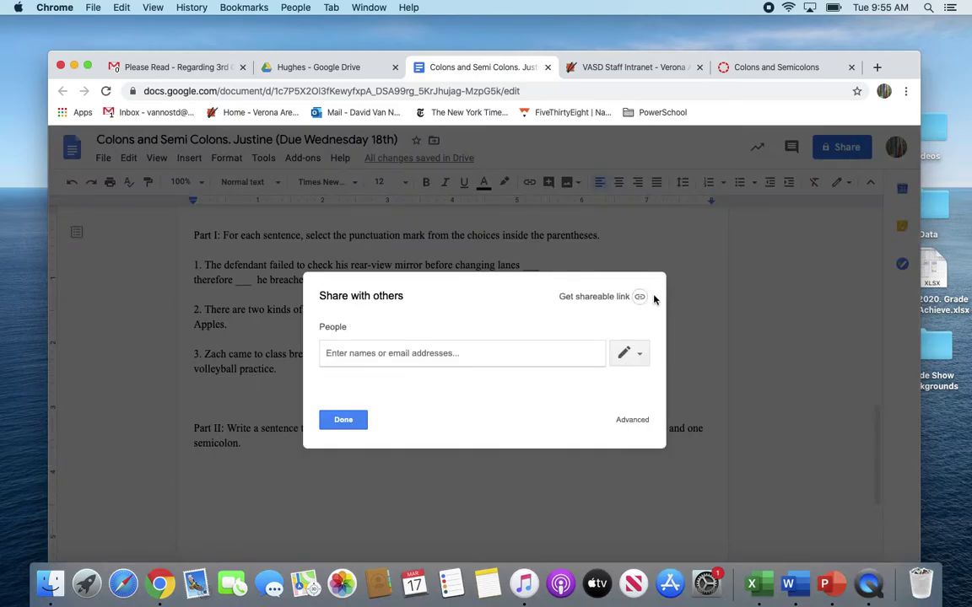
click(640, 299)
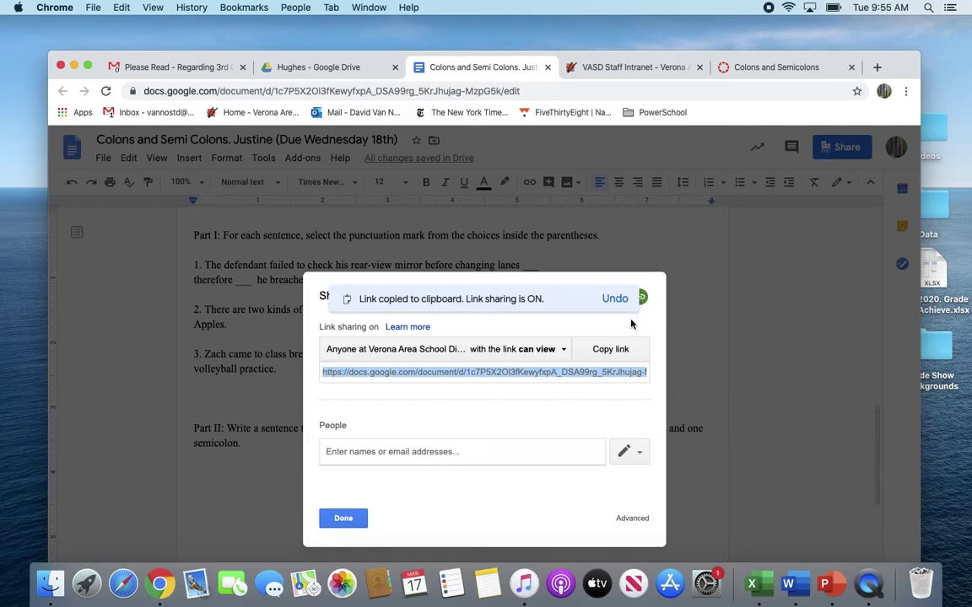
click(616, 353)
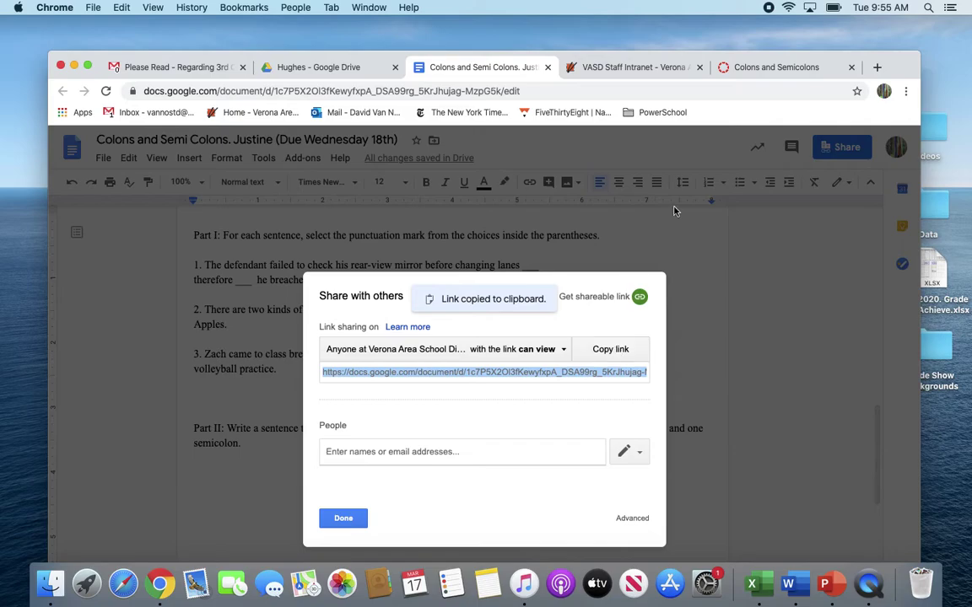
Switch to the Canvas course modules and start an External URL item in the English module.
click(744, 73)
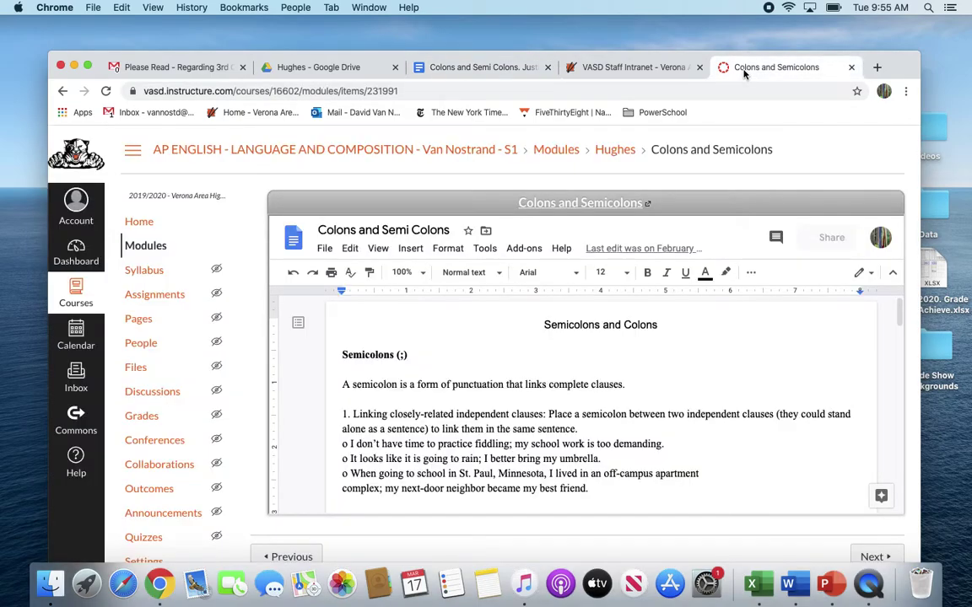
click(63, 93)
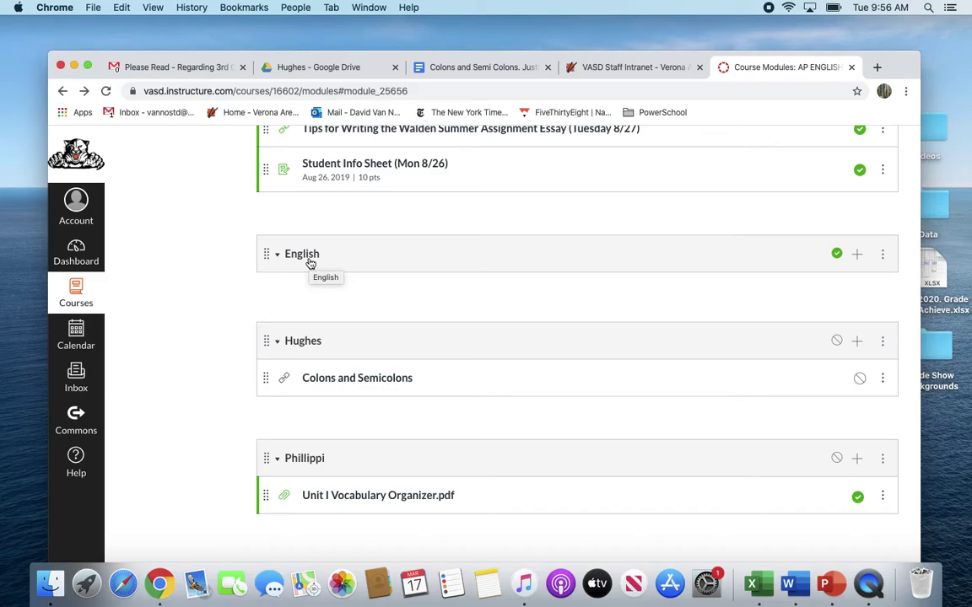
click(856, 256)
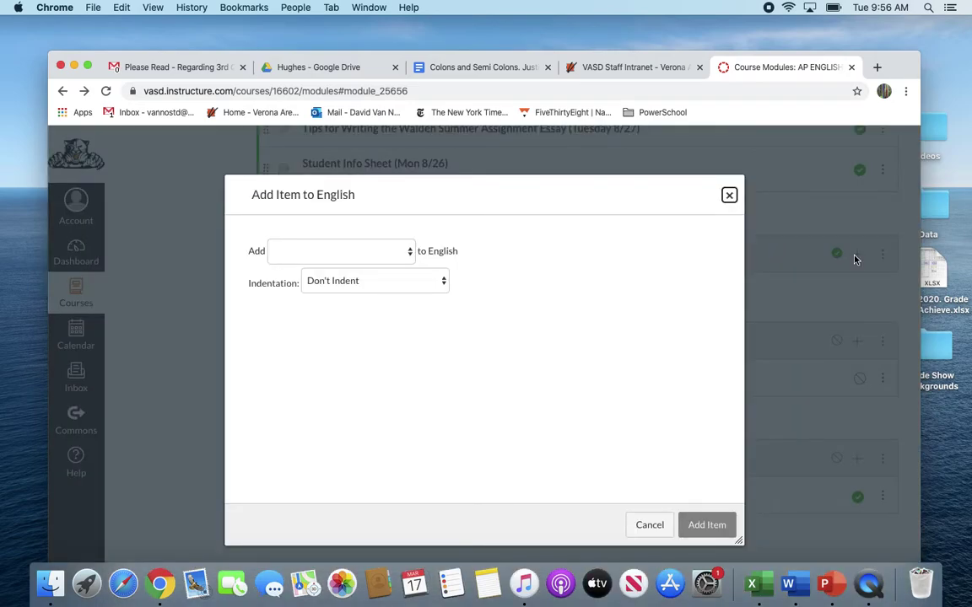
click(411, 253)
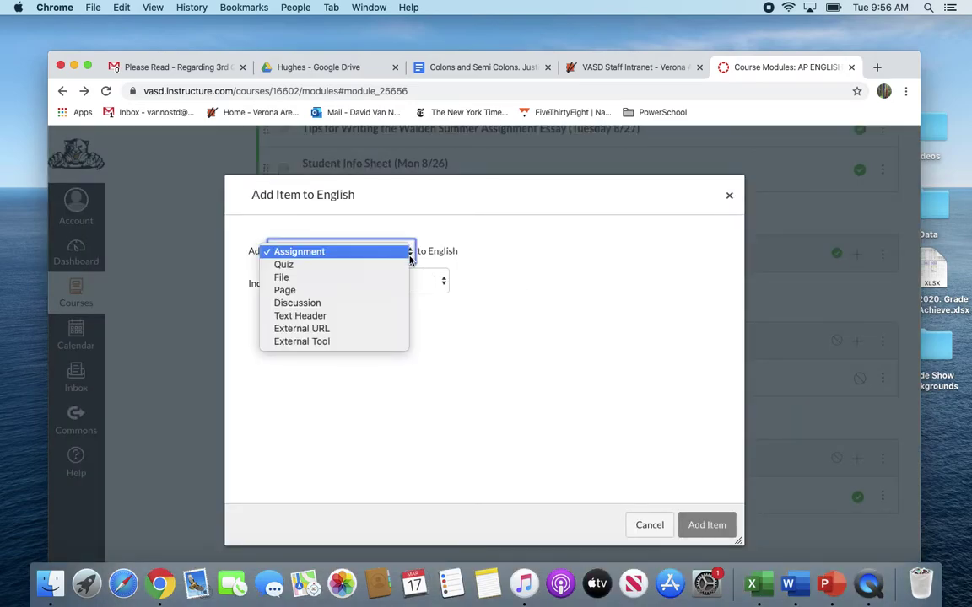
click(390, 330)
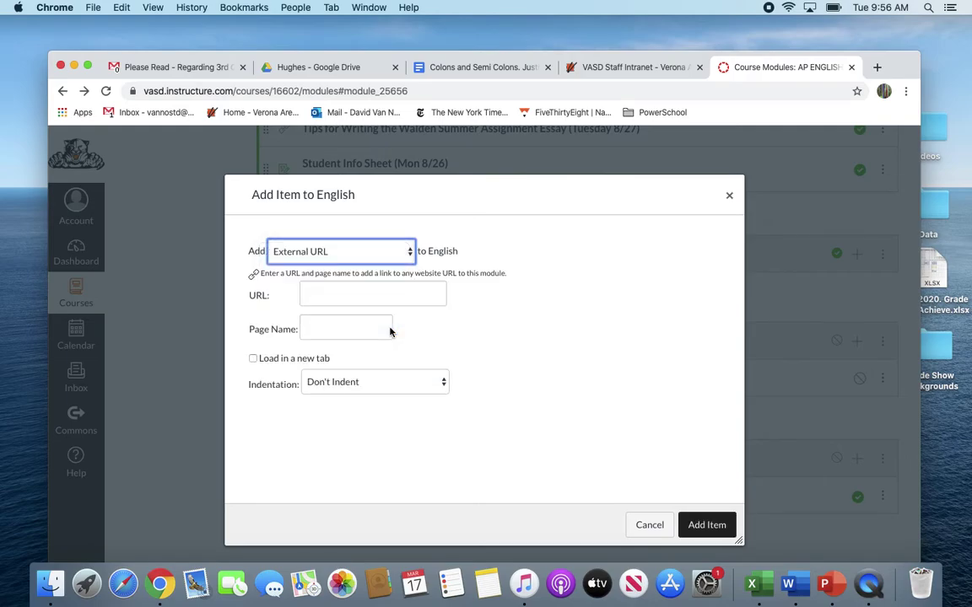
Paste the document link as the item's URL and replace "edit" with "copy" in it.
click(392, 295)
right_click(334, 294)
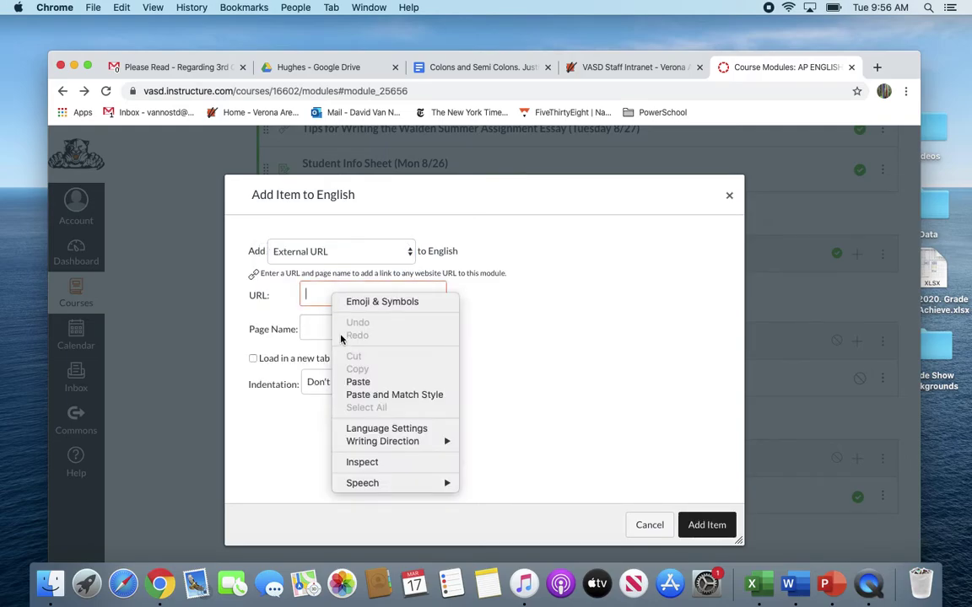
click(358, 383)
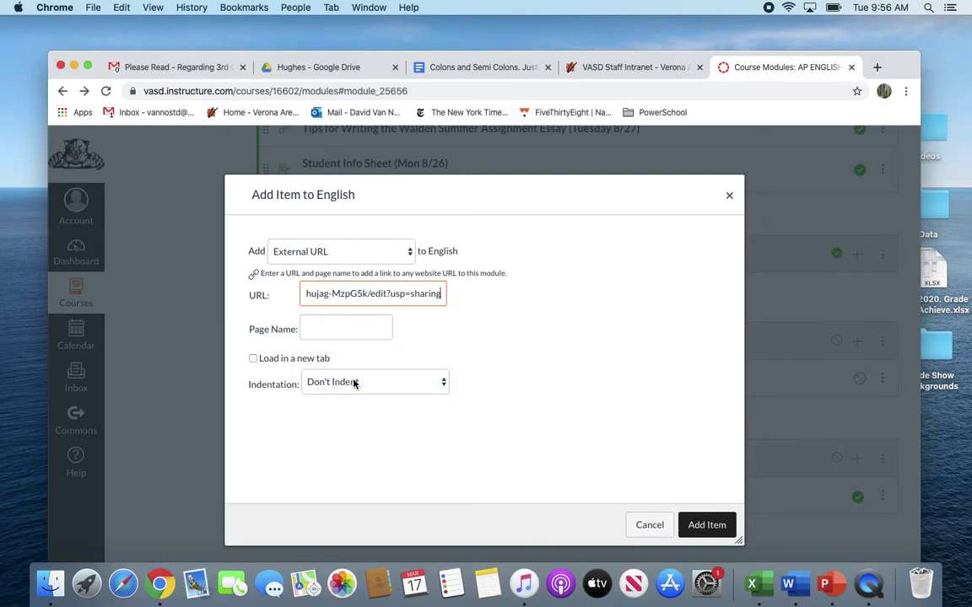
click(387, 293)
key(BackSpace)
key(BackSpace)
key(BackSpace)
key(BackSpace)
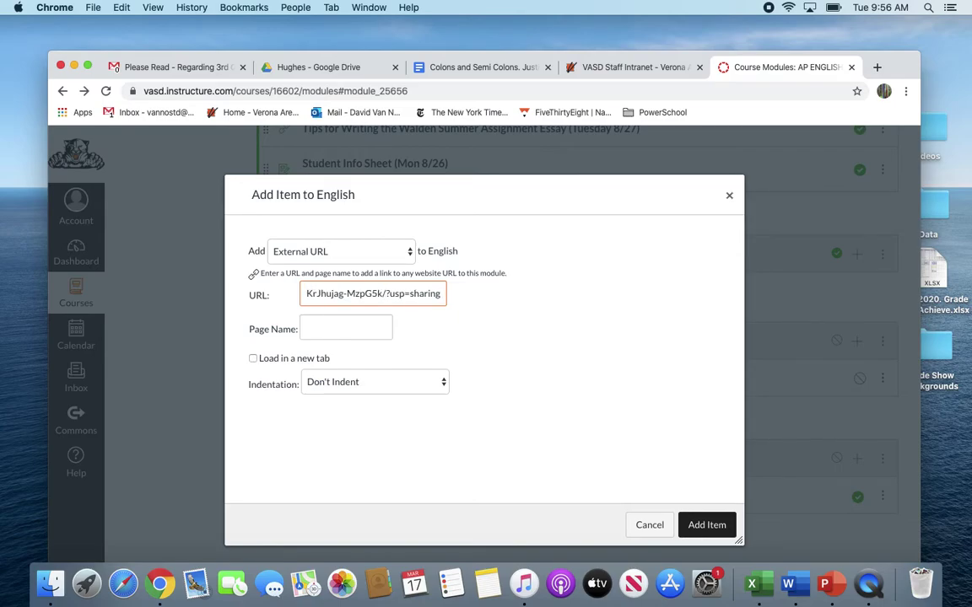
text(copy)
Name the page "Colons and Semicolons." plus the student's first name and "(Due Wednesday the 18th)", and add and publish the item.
click(358, 329)
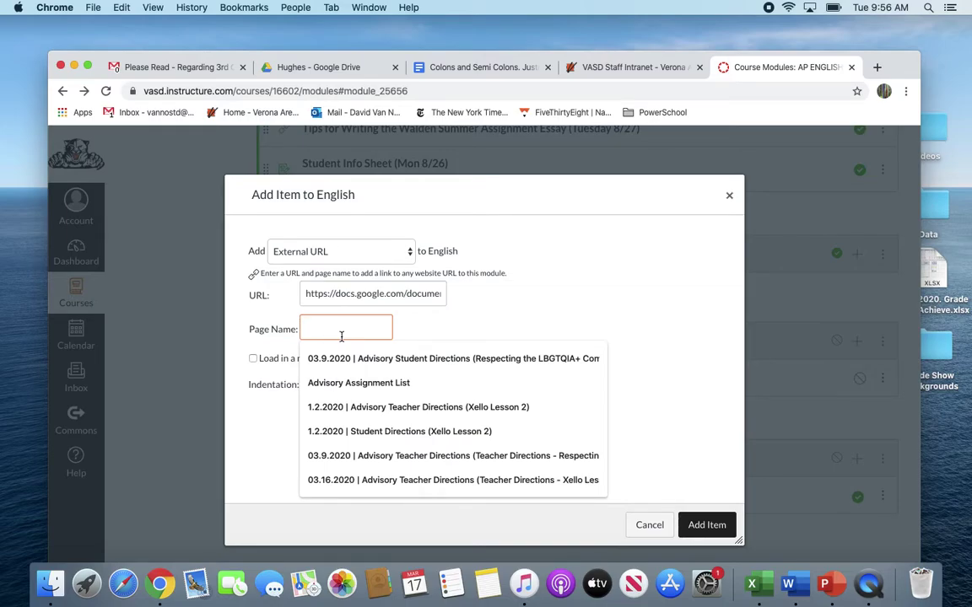
text(Colons and)
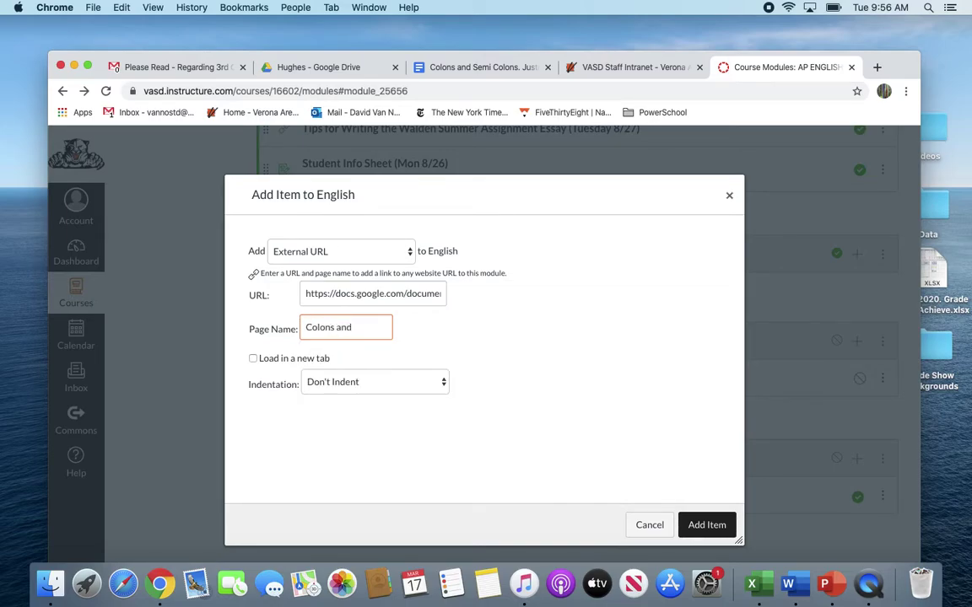
text(semicolons. Justine (Due March)
key(BackSpace)
key(BackSpace)
key(BackSpace)
key(BackSpace)
key(BackSpace)
text(Wednesday the 18th)
click(702, 525)
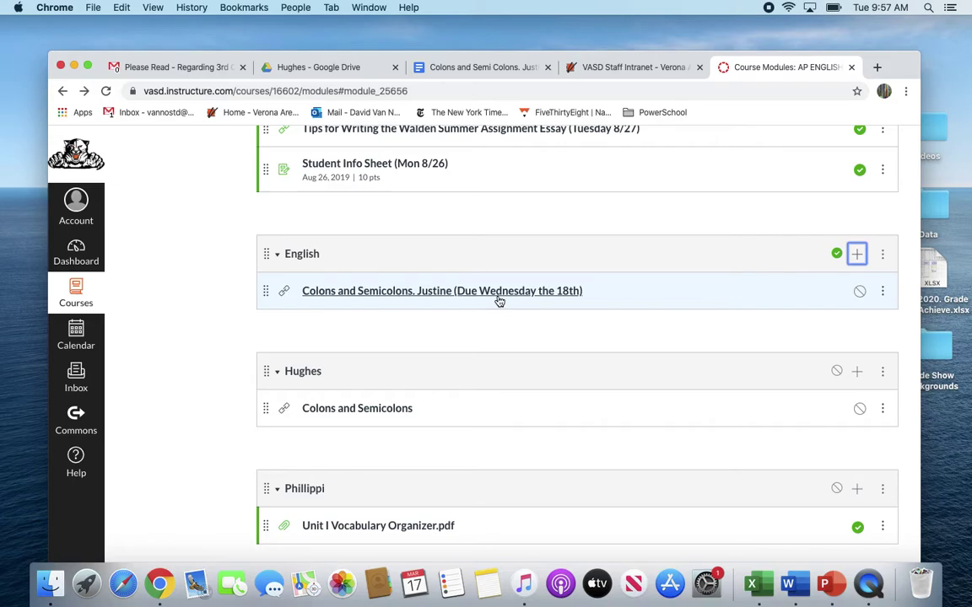
click(859, 293)
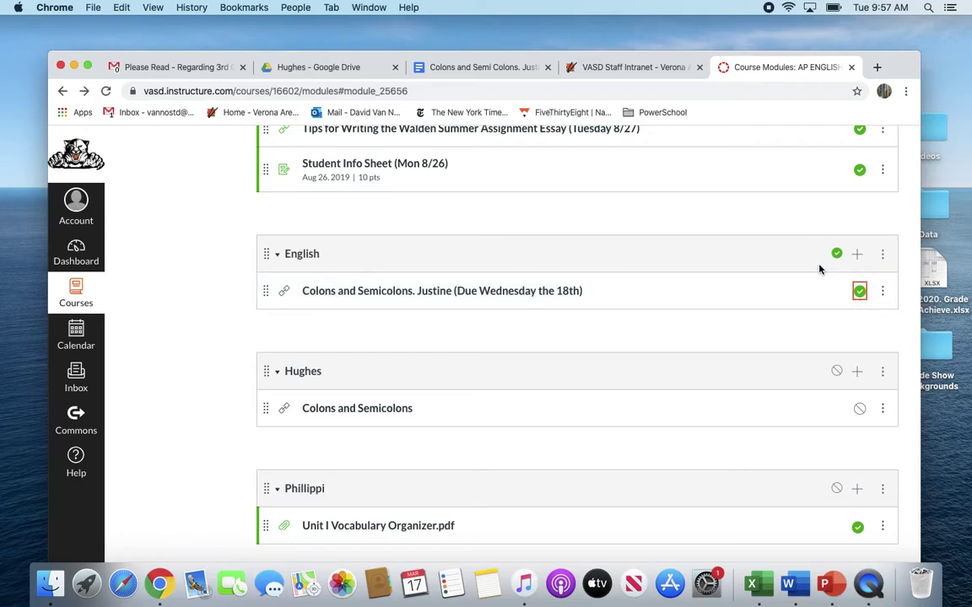
Open the new module item's link in its own tab and make a copy of the document.
click(527, 291)
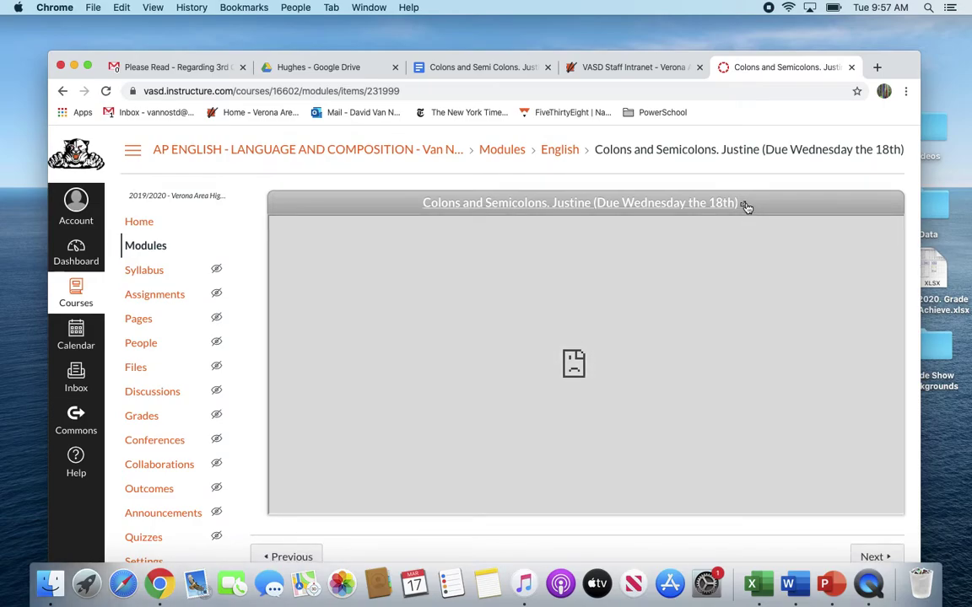
click(747, 207)
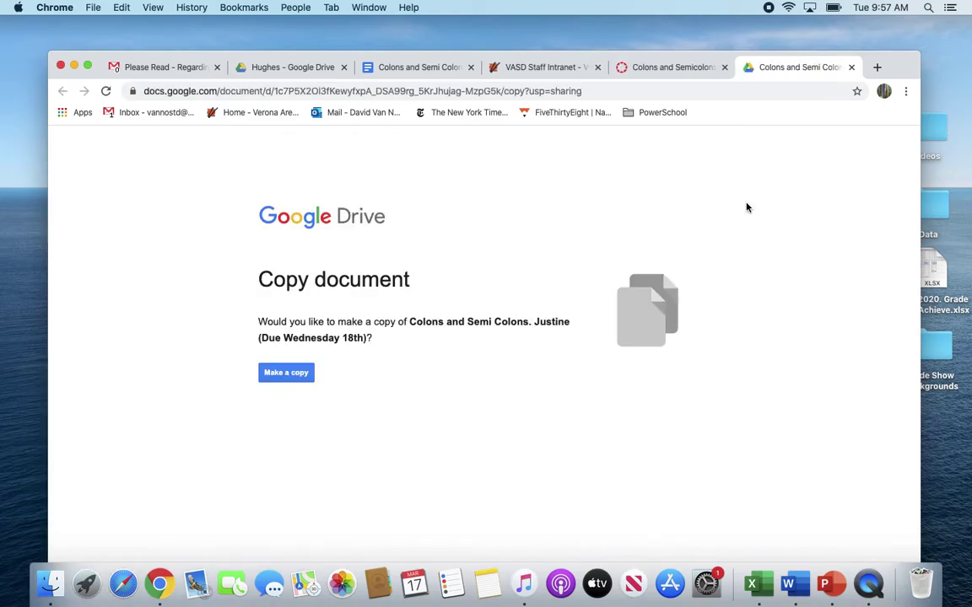
click(280, 376)
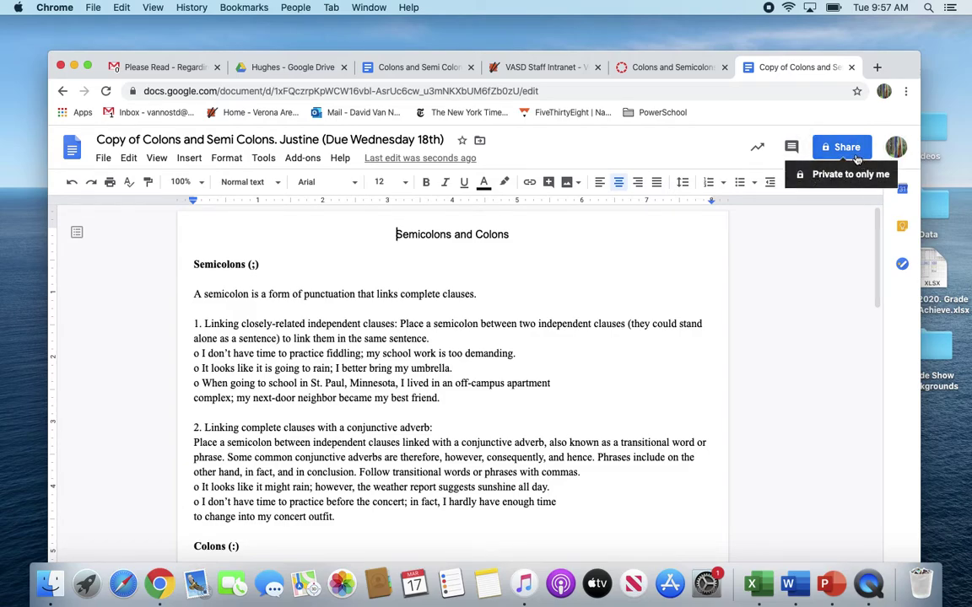
click(854, 156)
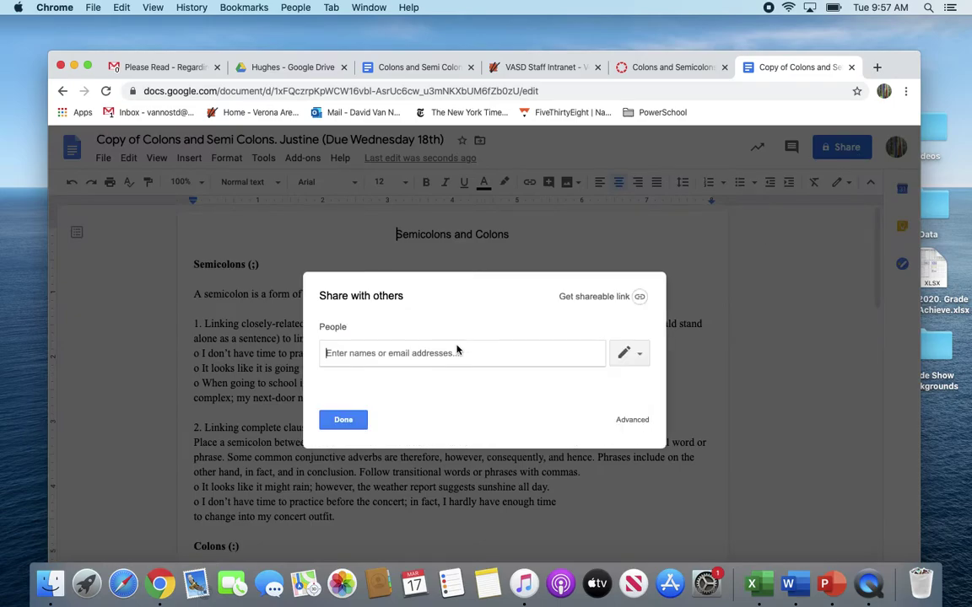
text(gre)
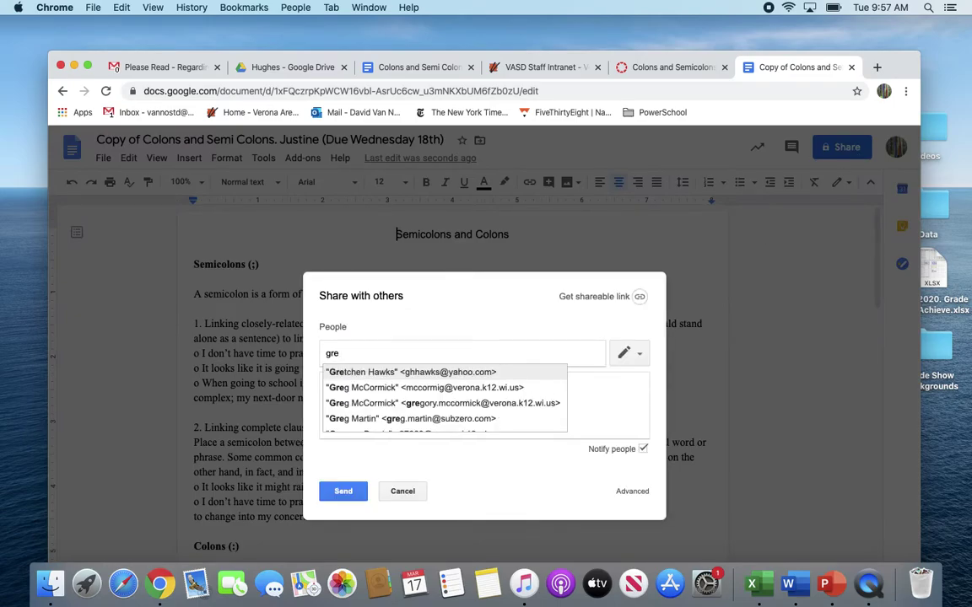
click(403, 491)
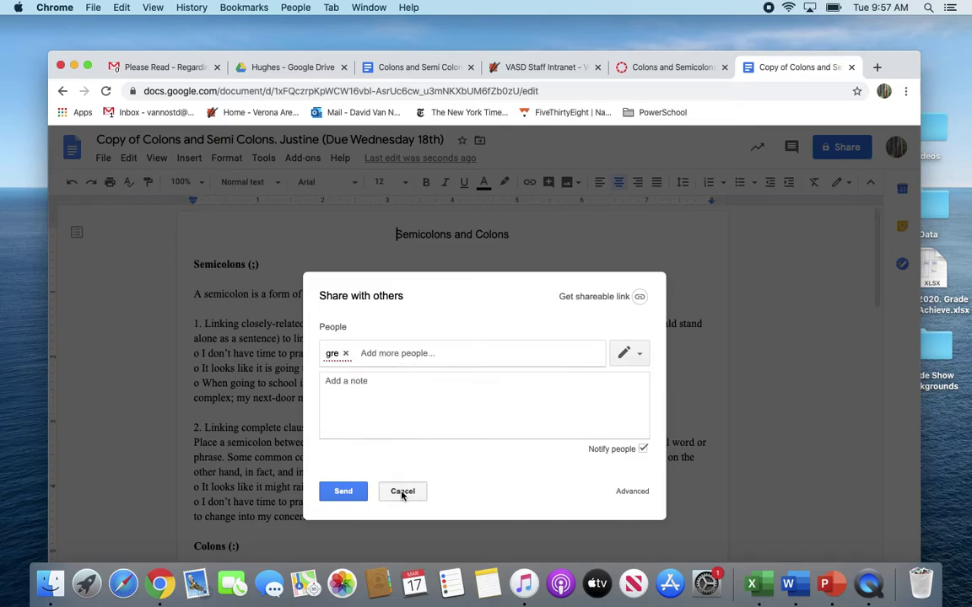
click(354, 420)
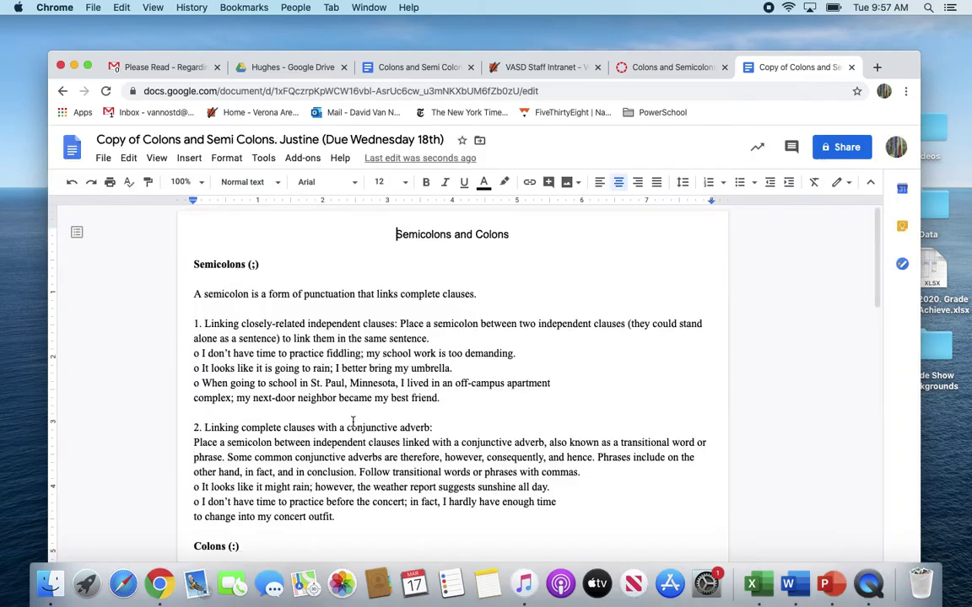
Close the document copy's tab and open Unit I Vocabulary Organizer.pdf from the course modules to examine its table.
click(851, 67)
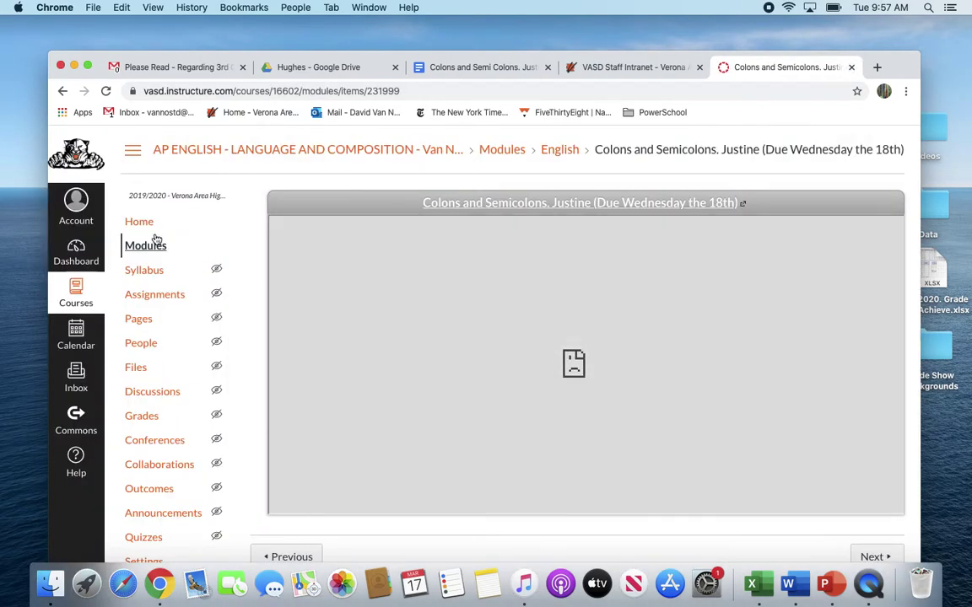
click(63, 91)
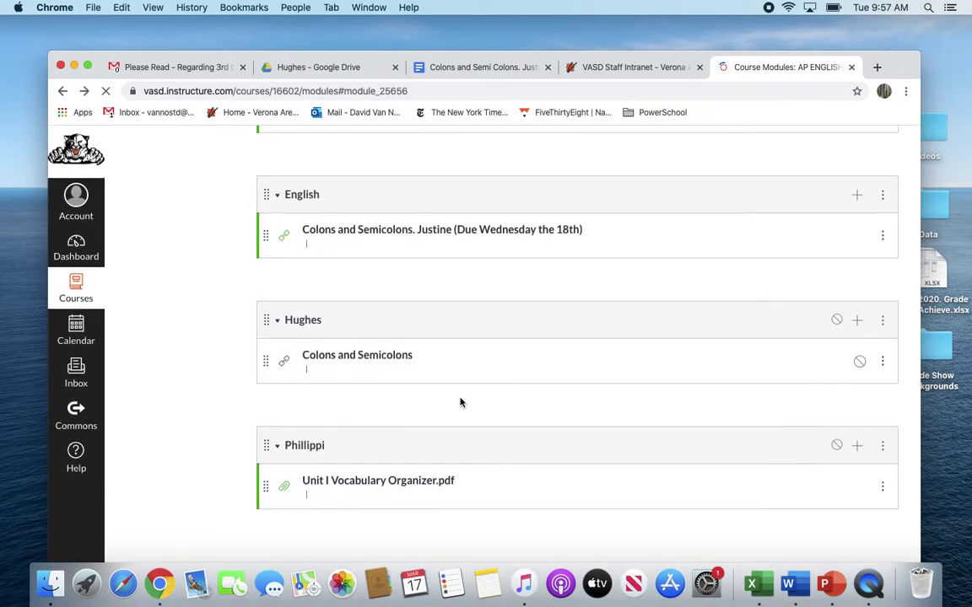
click(360, 497)
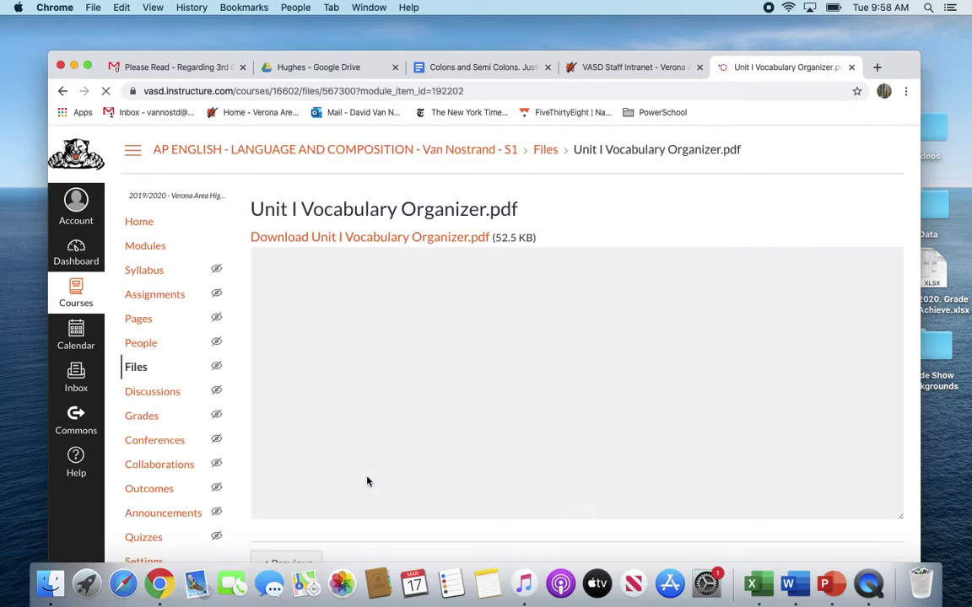
scroll(746, 363, down, 2)
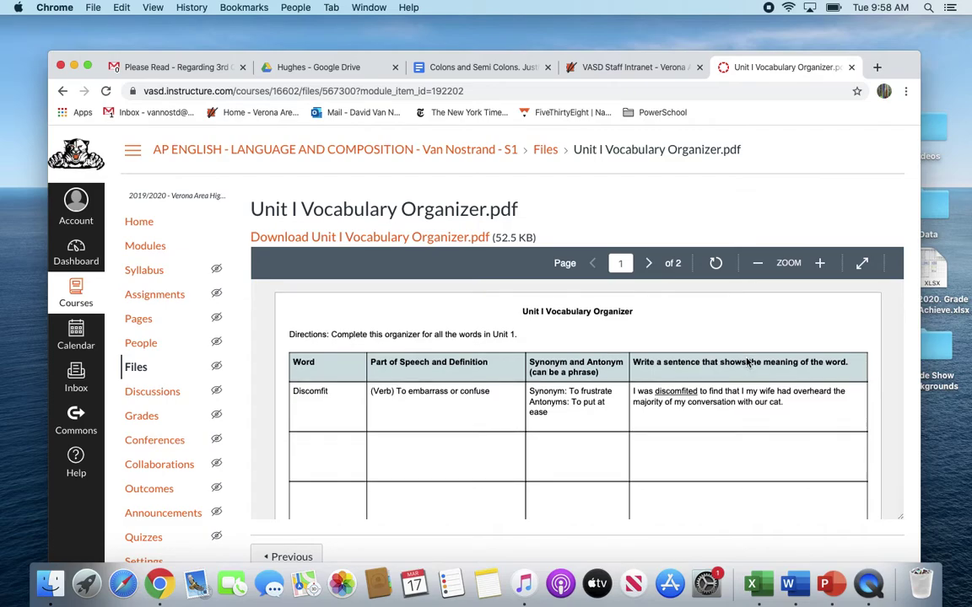
scroll(746, 362, up, 1)
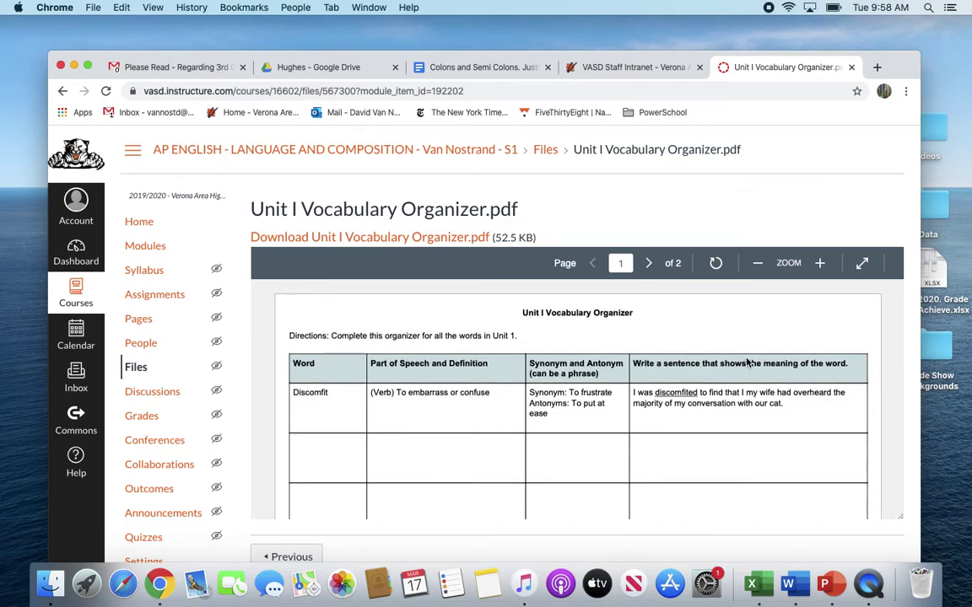
scroll(746, 362, down, 1)
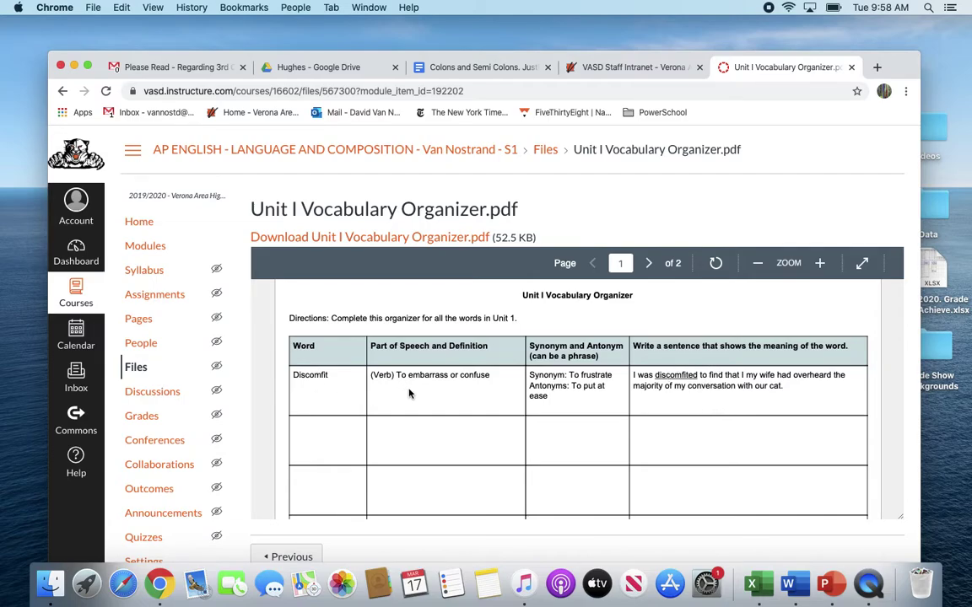
Look over the PDF organizer's pages, and create a blank Google Doc in the second student's folder inside the Drive folder Modifications.
scroll(544, 392, down, 15)
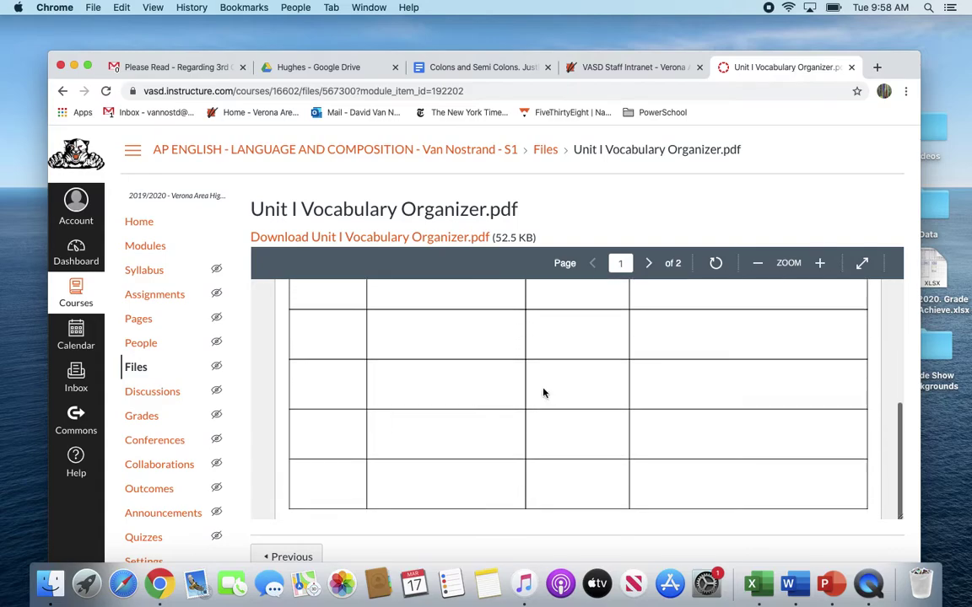
scroll(544, 393, up, 10)
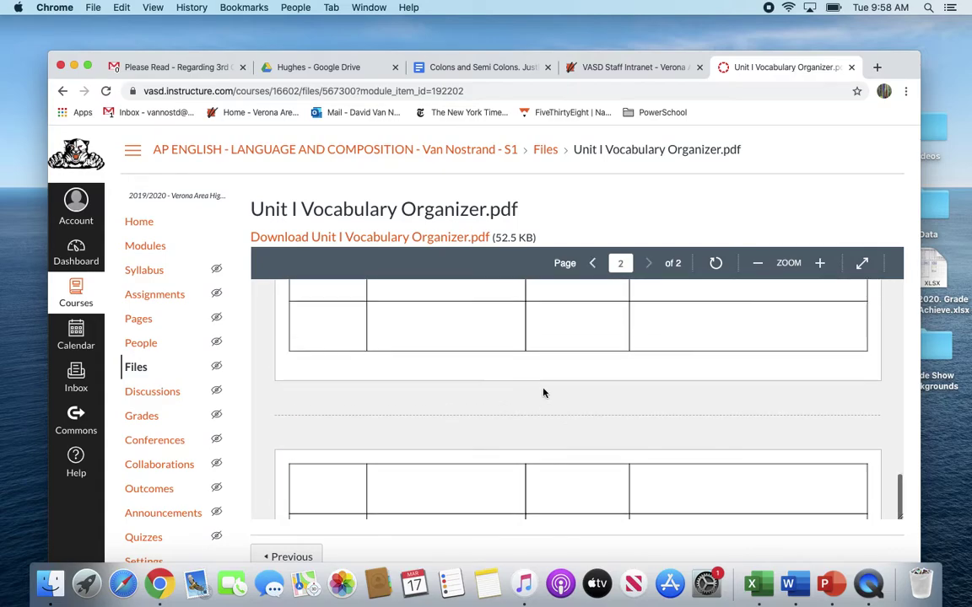
scroll(544, 392, up, 3)
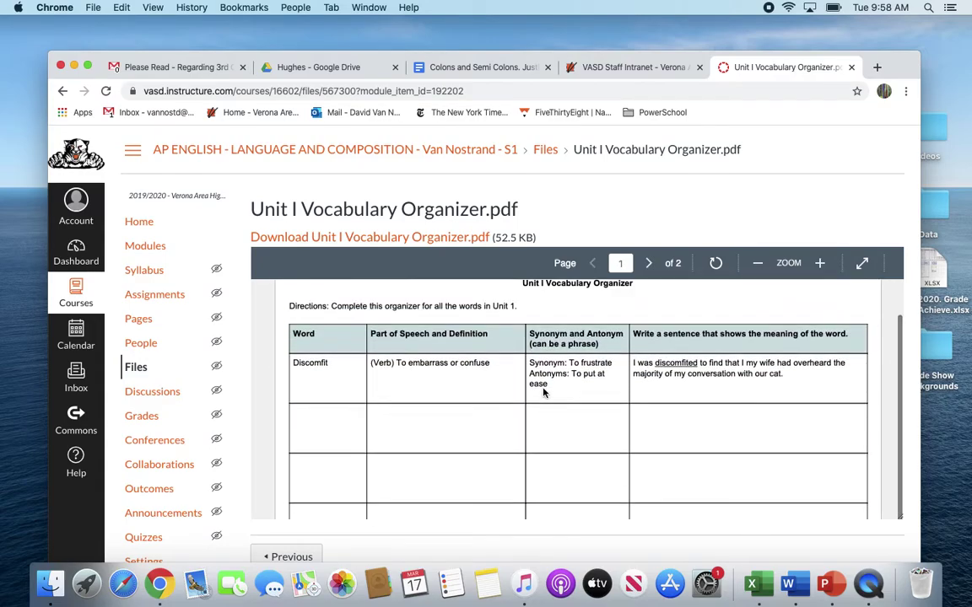
click(358, 71)
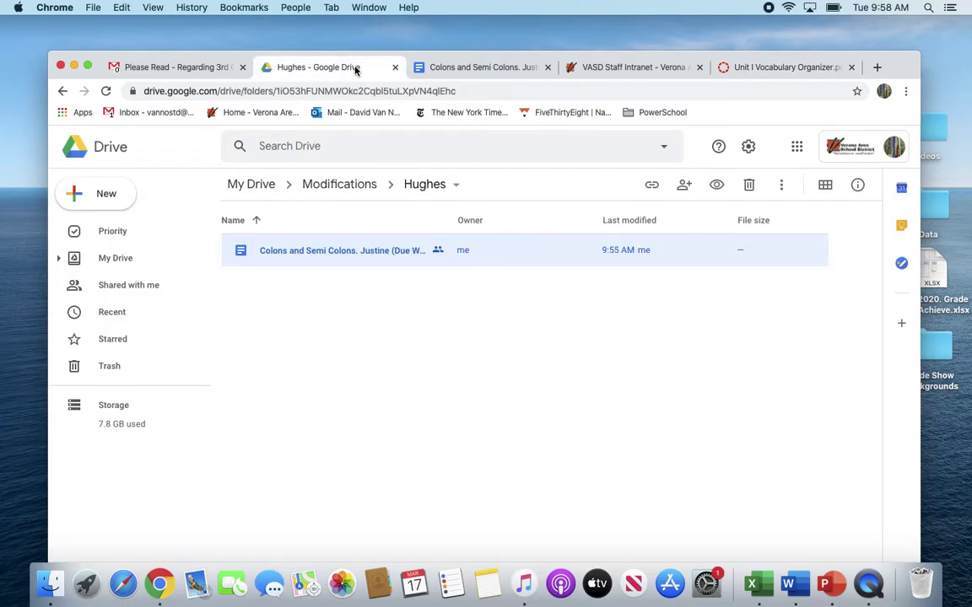
click(325, 183)
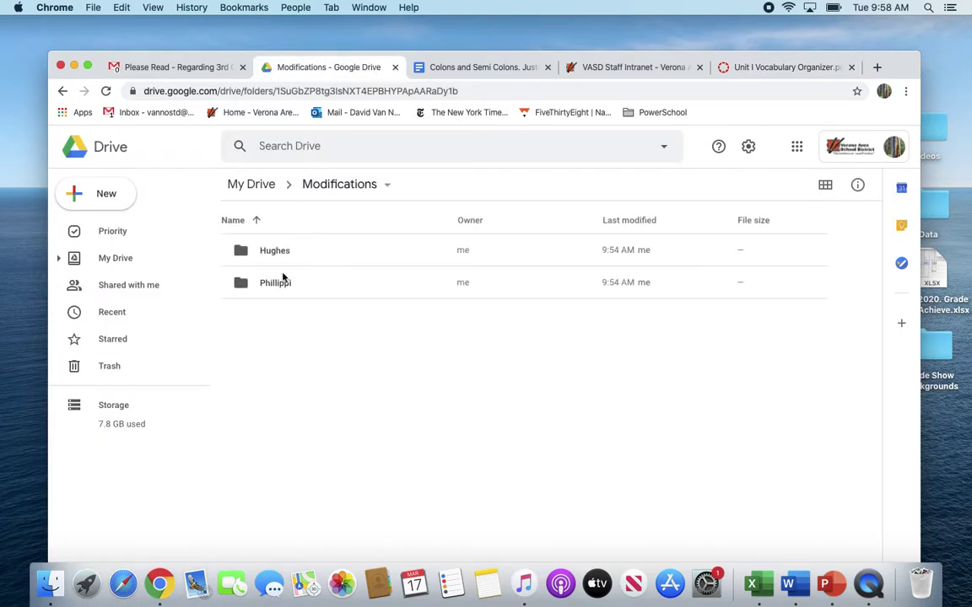
double_click(278, 284)
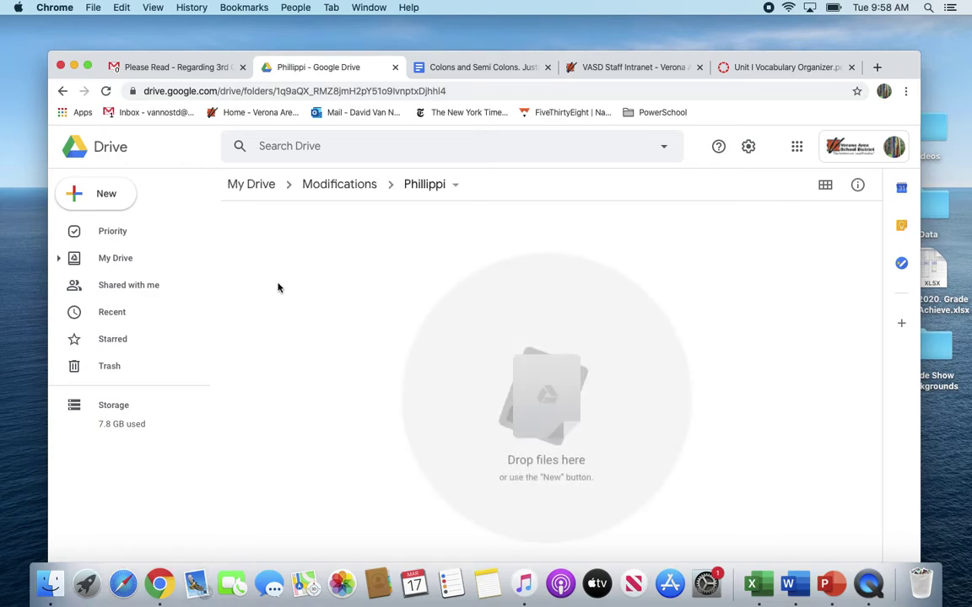
click(106, 196)
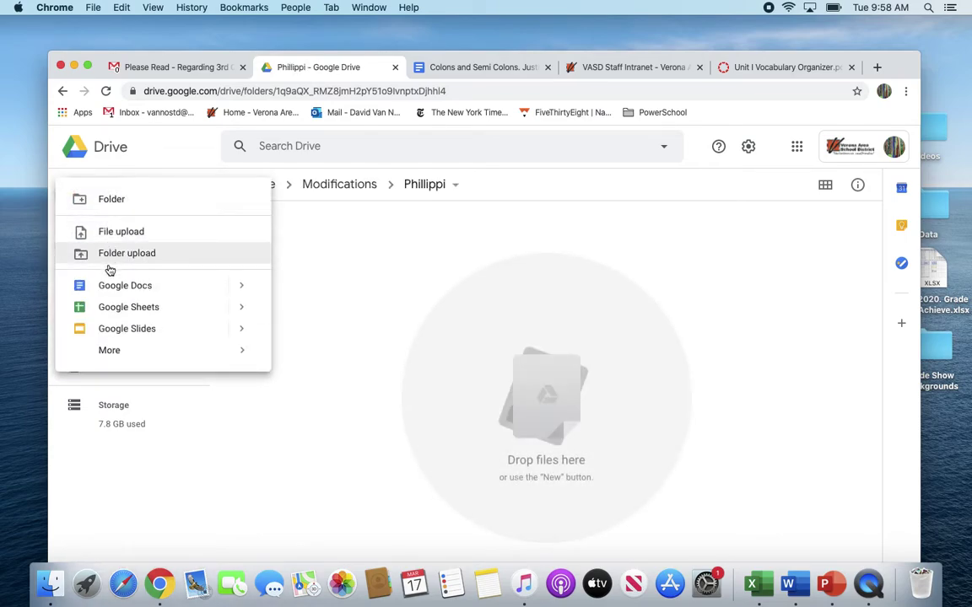
click(108, 287)
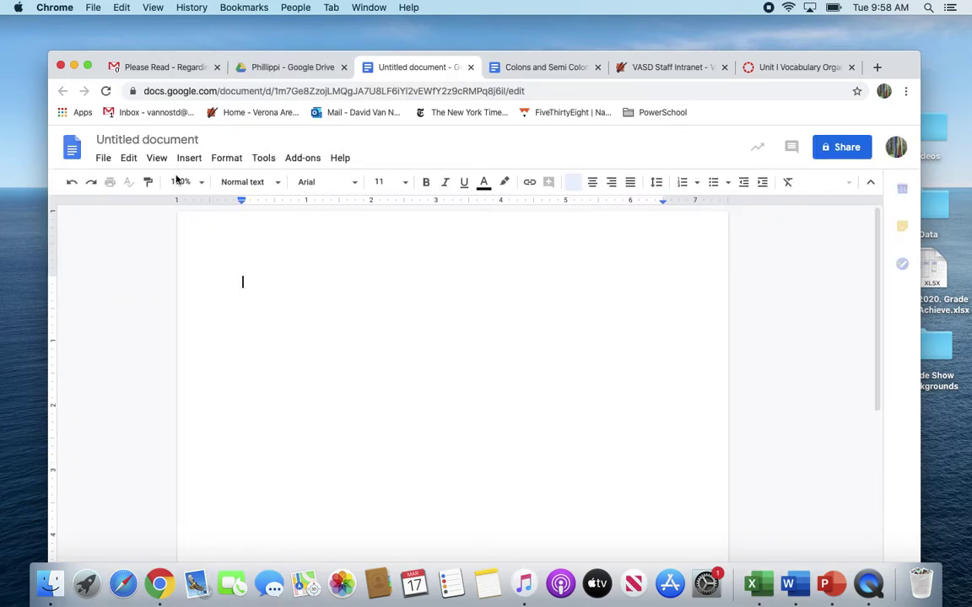
Title the new document "Unit 1 Vocabulary Organizer." plus the student's first name and "(Due Wednesday 18th)".
click(157, 139)
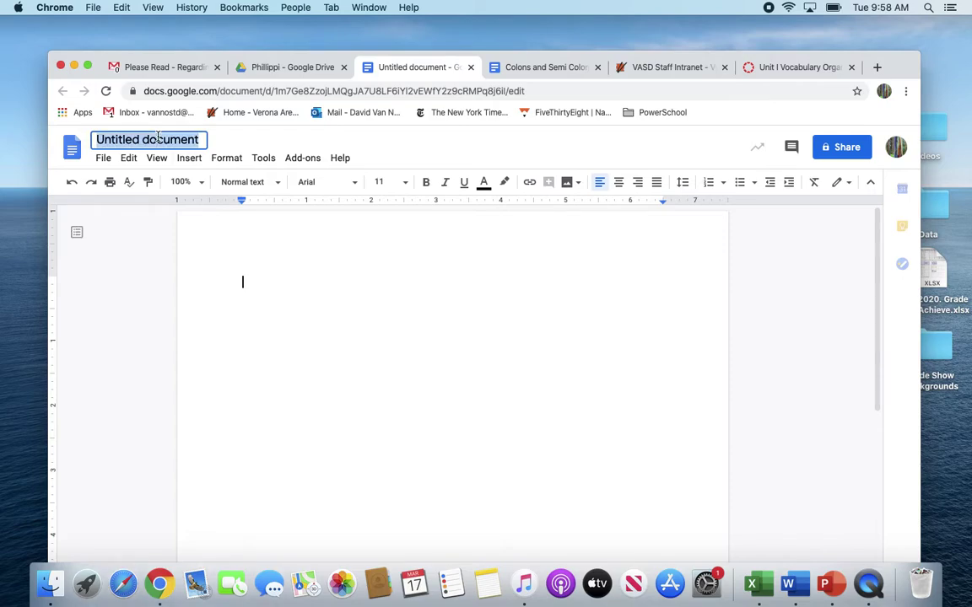
click(799, 67)
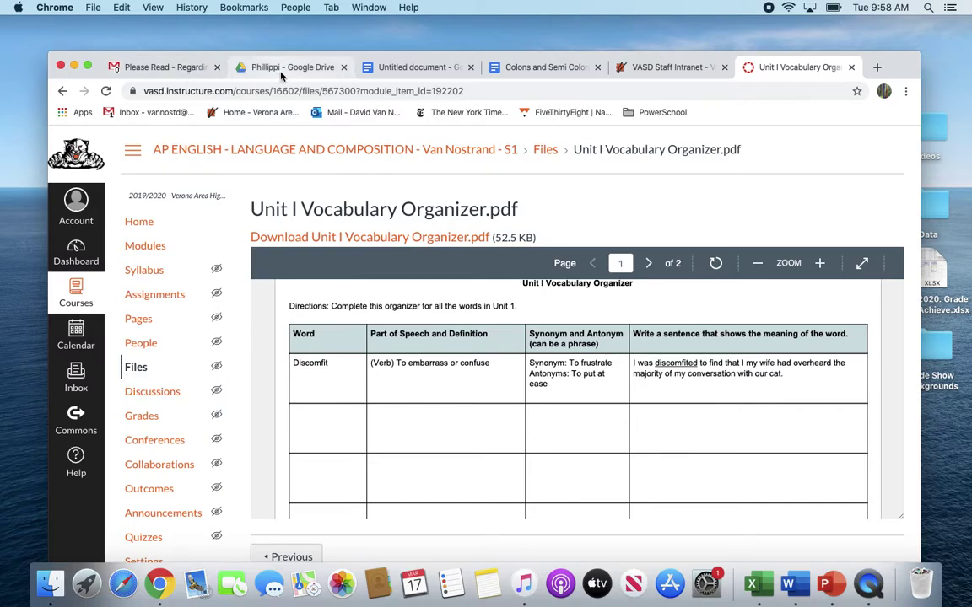
click(255, 67)
click(409, 68)
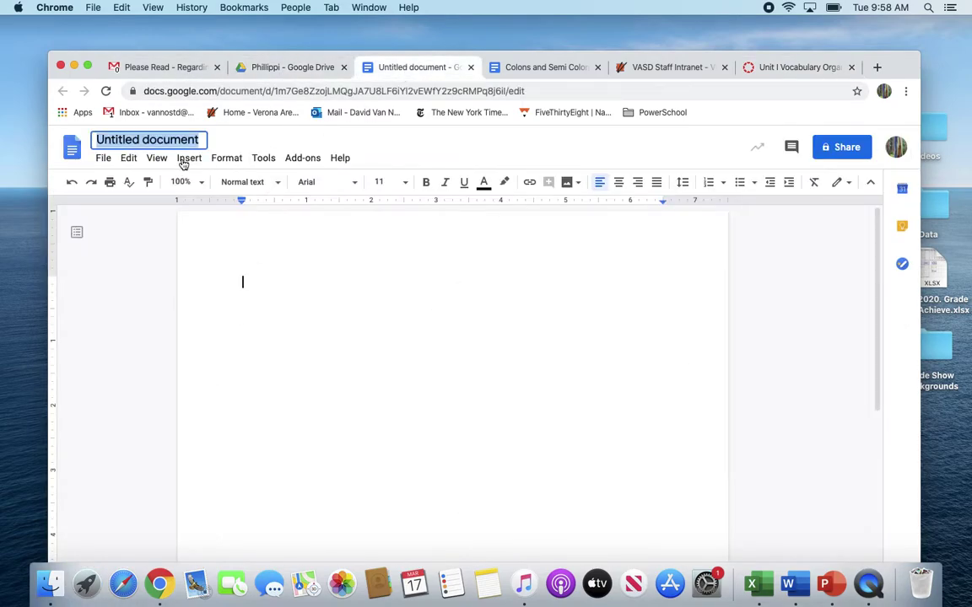
text(Unit 1 Vocabulary)
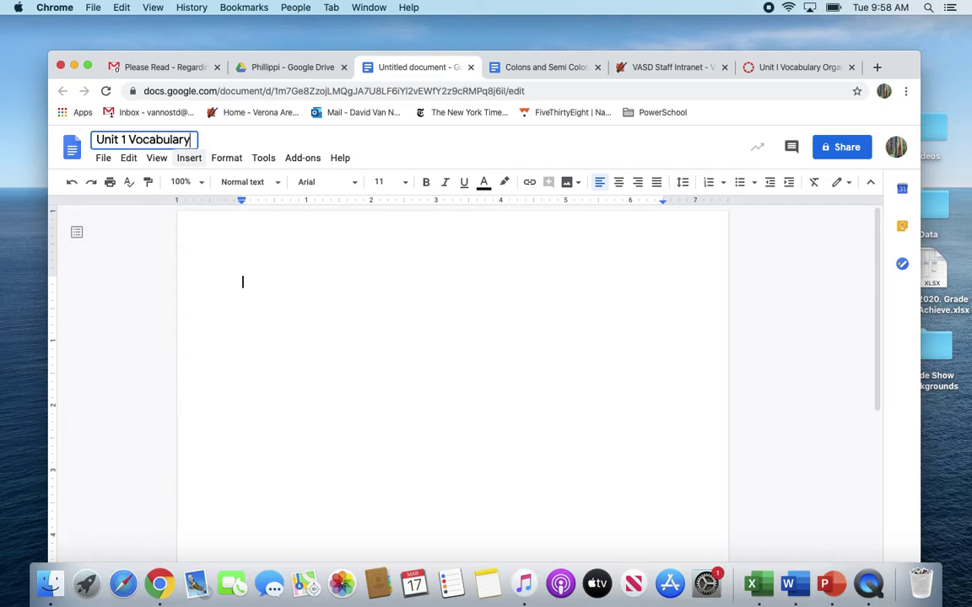
text( Organiz)
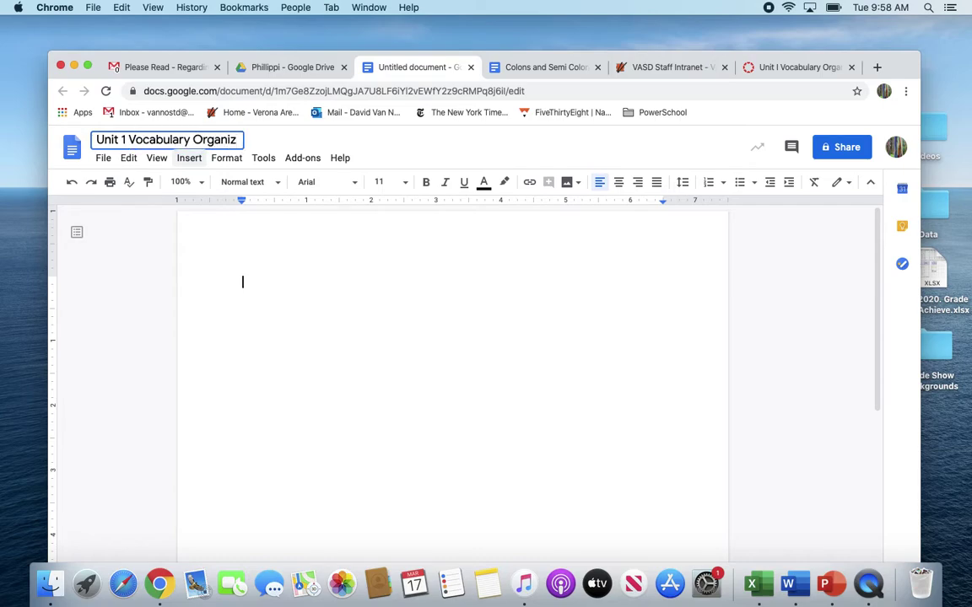
text(er. Jut)
key(BackSpace)
text(stine )
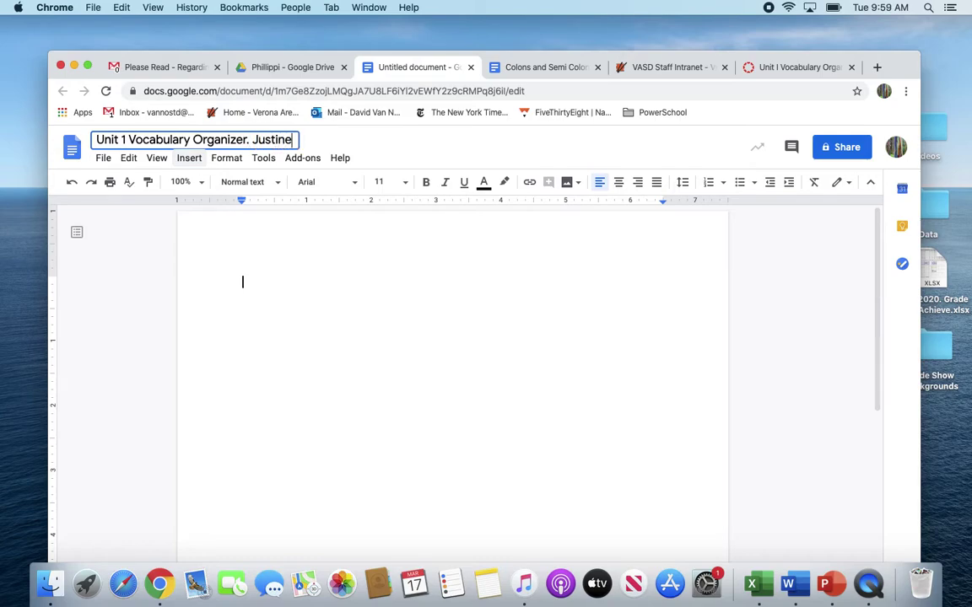
text((Due Wednesday )
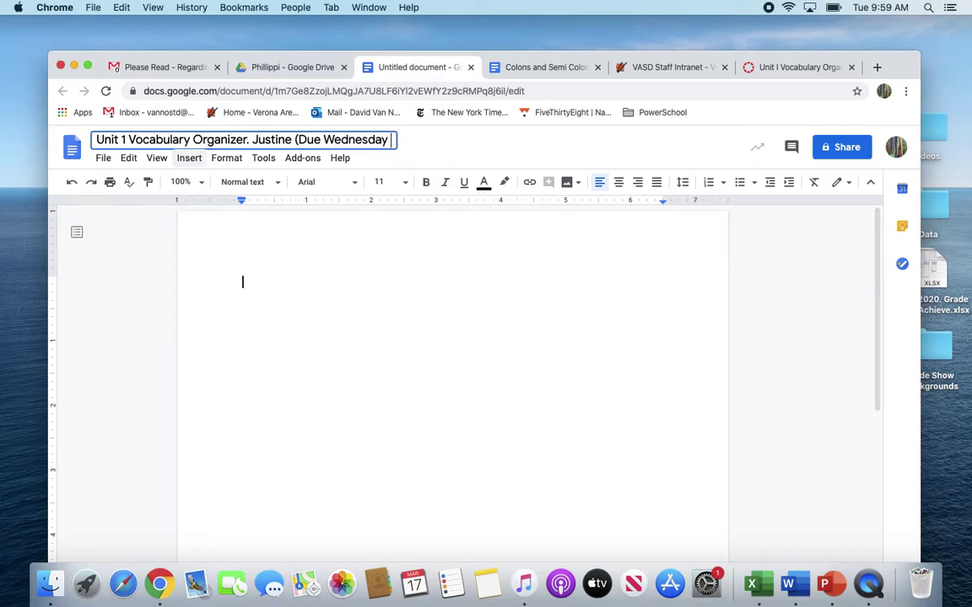
text(18th))
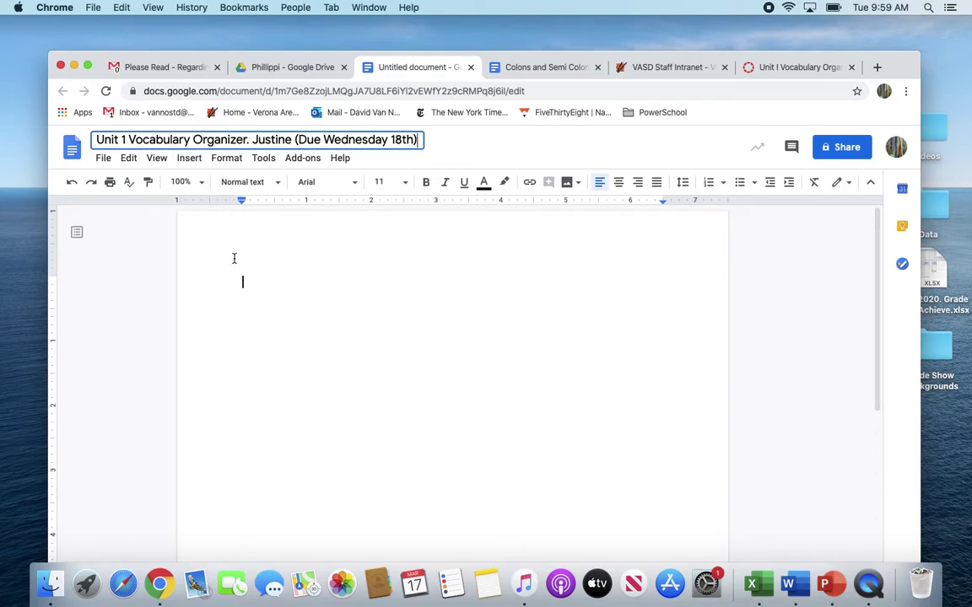
Check the PDF organizer's layout and insert a table of three columns and four rows into the new document.
click(770, 69)
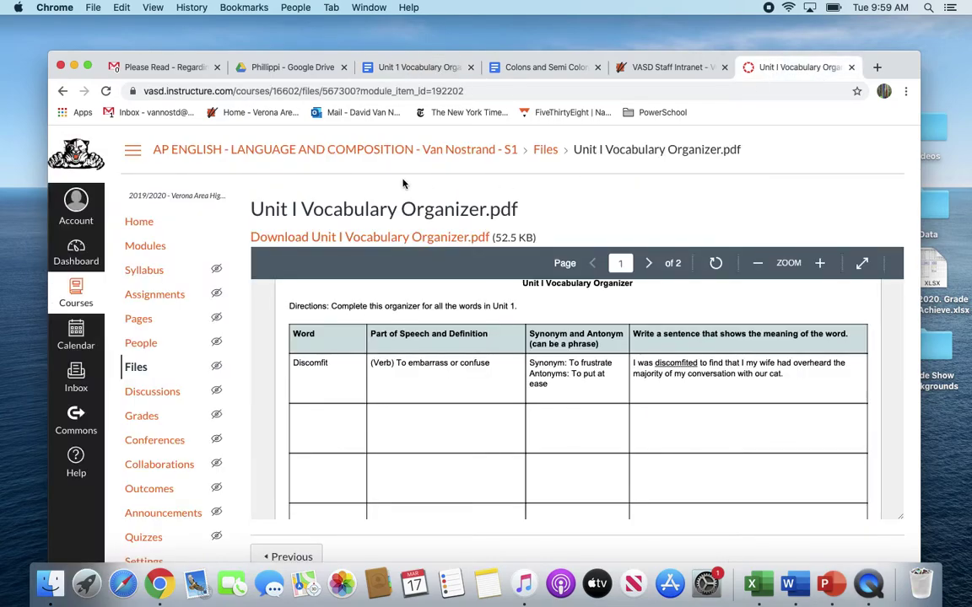
click(390, 69)
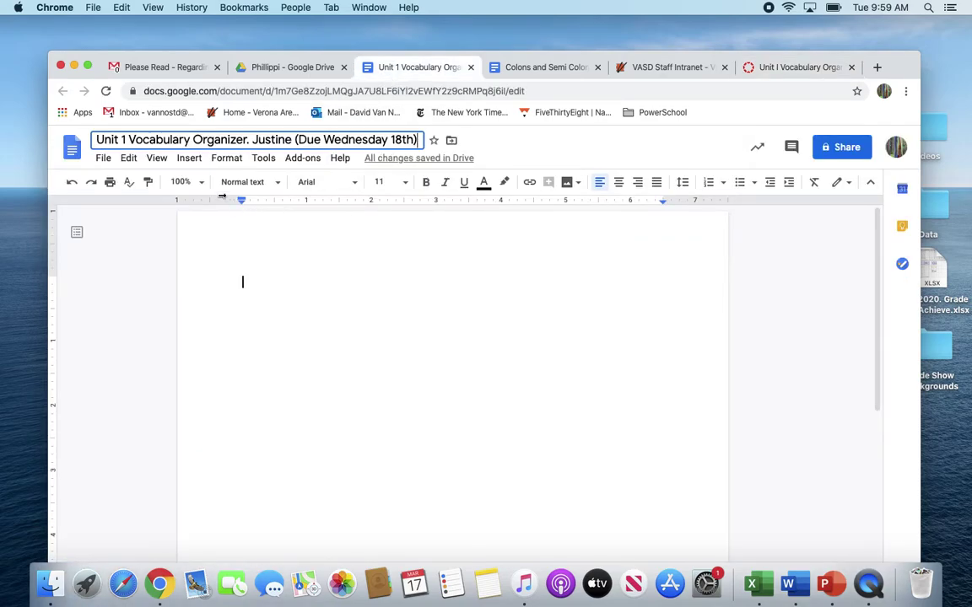
click(189, 159)
mouse_move(273, 203)
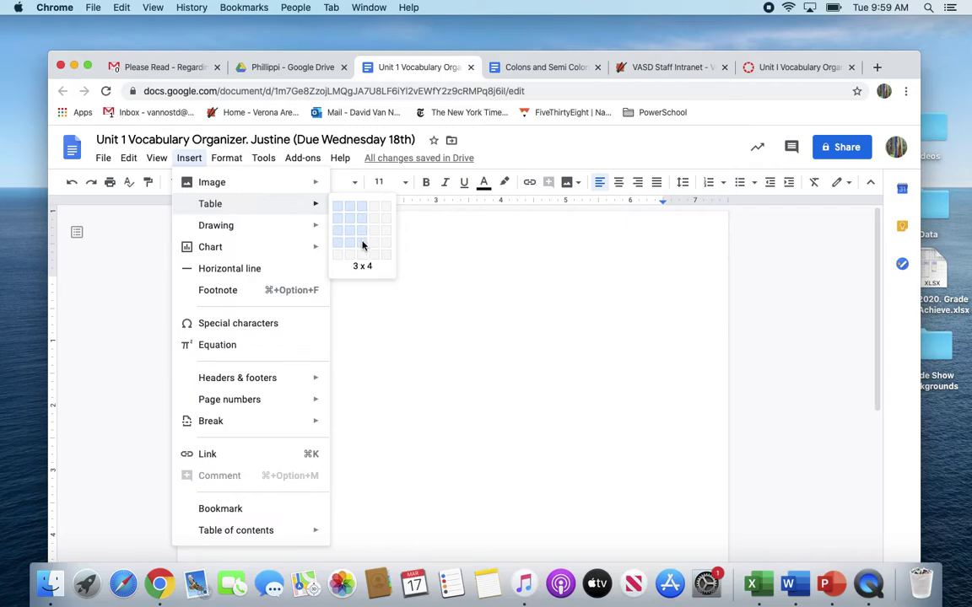
click(363, 242)
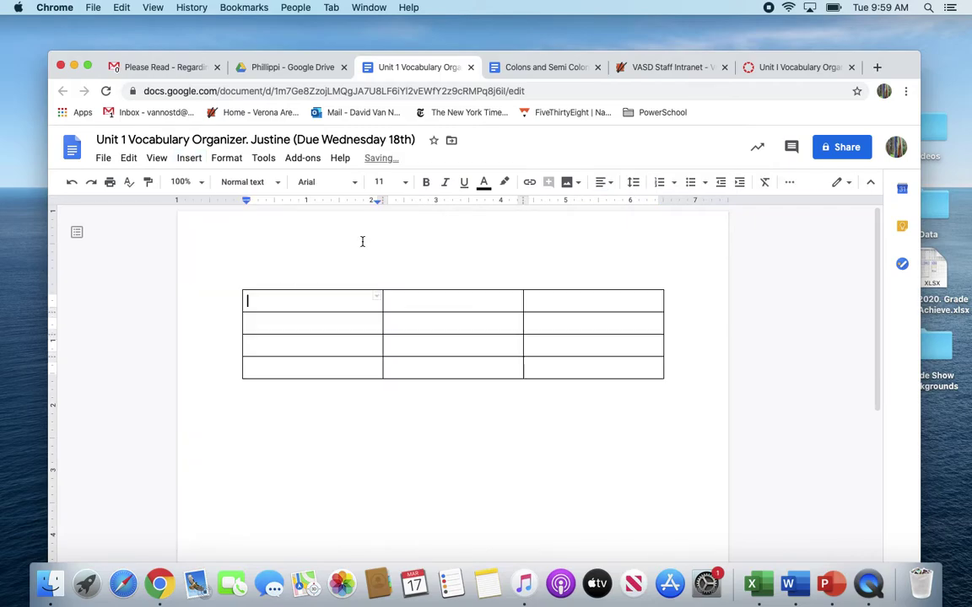
Fill the table's header row with "Word", "Part of Speech" and "Synonym or Antonym", using the PDF organizer as reference.
click(778, 68)
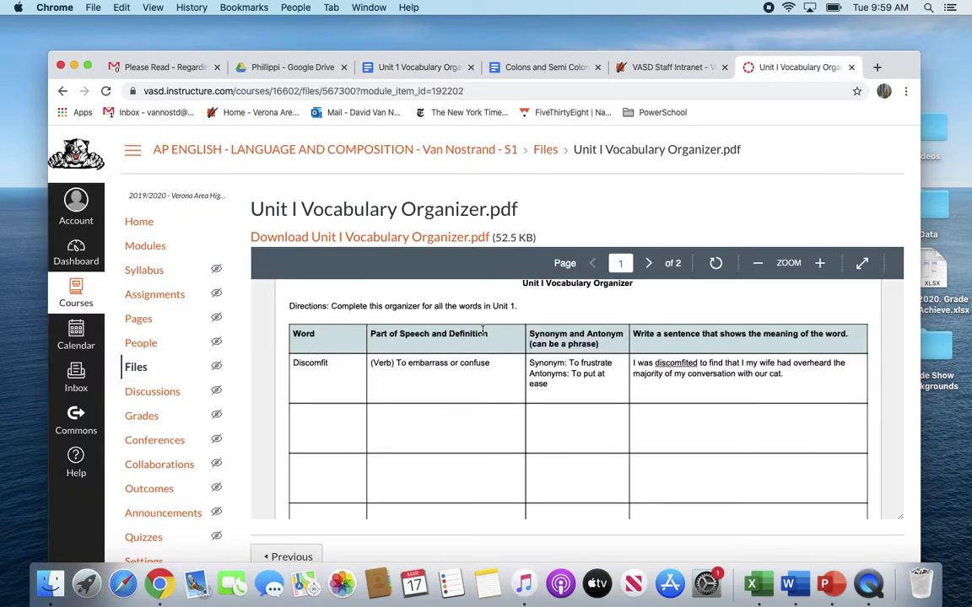
click(419, 68)
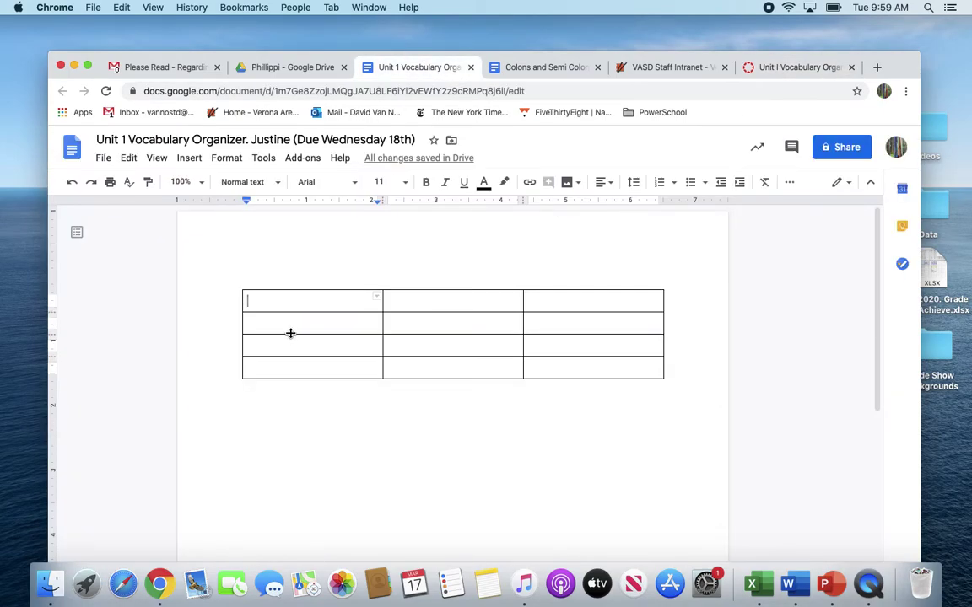
text(Word)
key(Tab)
text(Par)
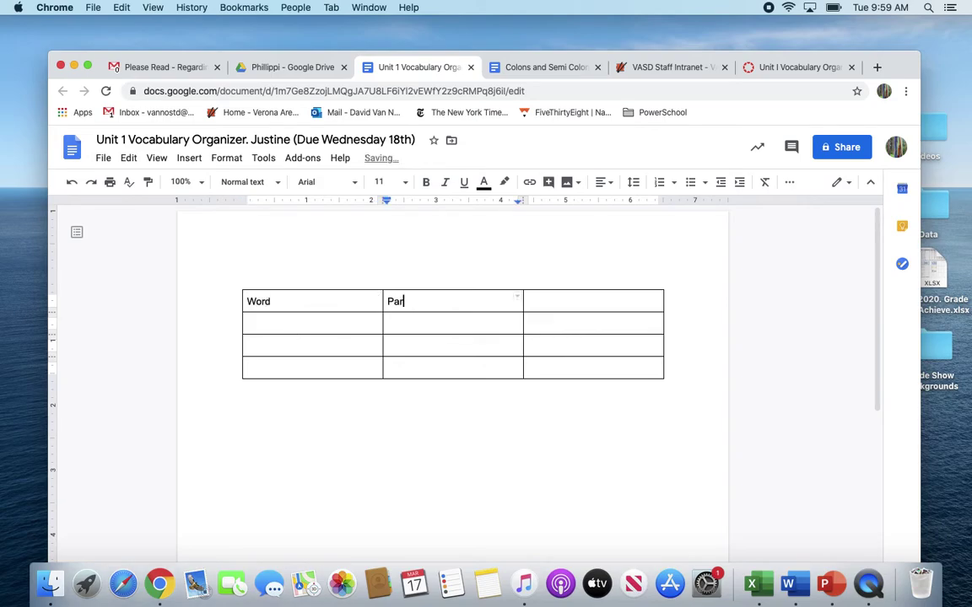
text(t of Speech)
key(Tab)
text(S)
text(ynonym and An)
key(BackSpace)
key(BackSpace)
key(BackSpace)
key(BackSpace)
key(BackSpace)
key(BackSpace)
text(or Ant)
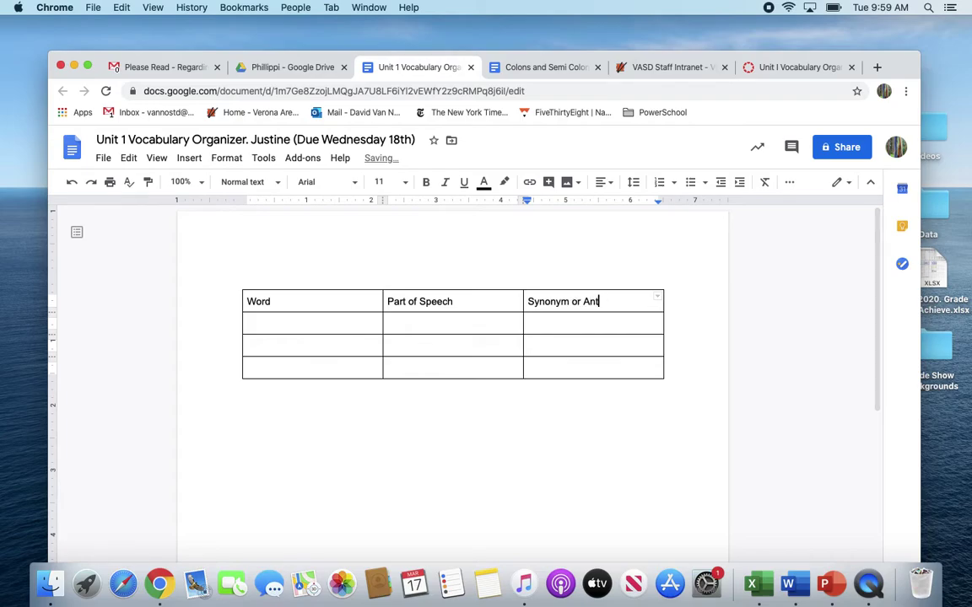
text(ynym)
Add the line "Directions: fill this for all three words." above the table, followed by a blank line.
click(345, 442)
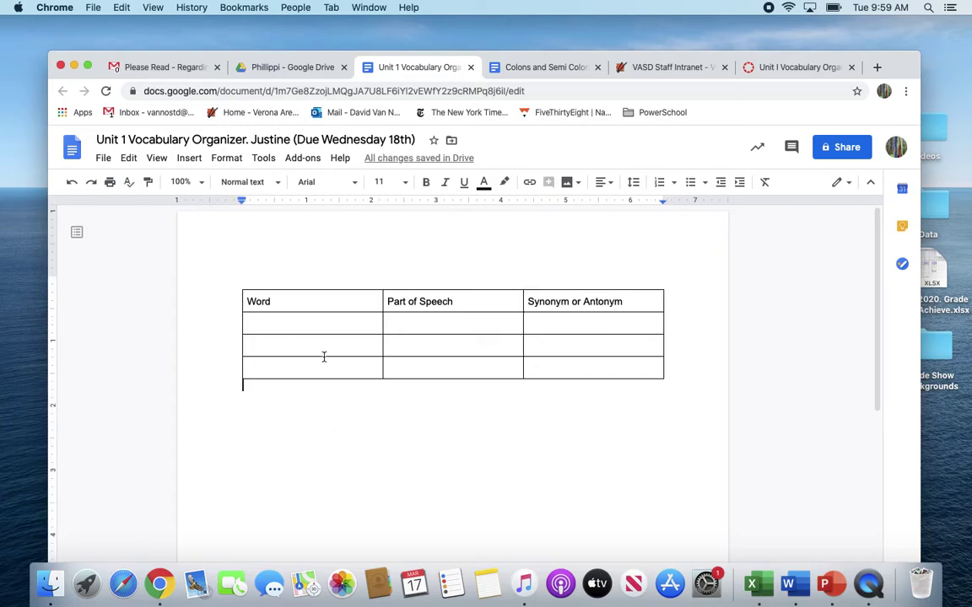
click(271, 263)
text(Directions)
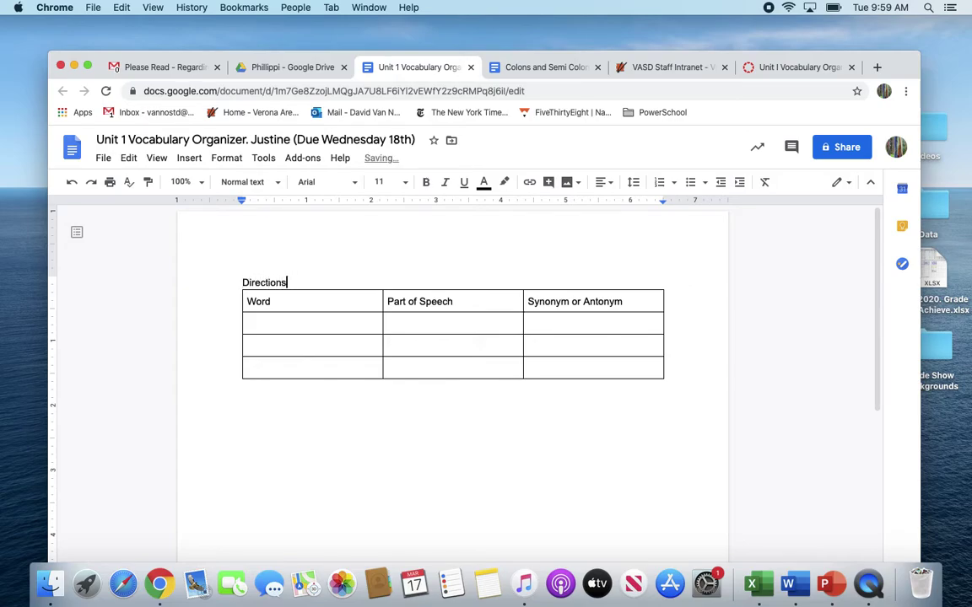
text(,: fill thos)
key(BackSpace)
key(BackSpace)
text(is fo)
key(BackSpace)
text(for all)
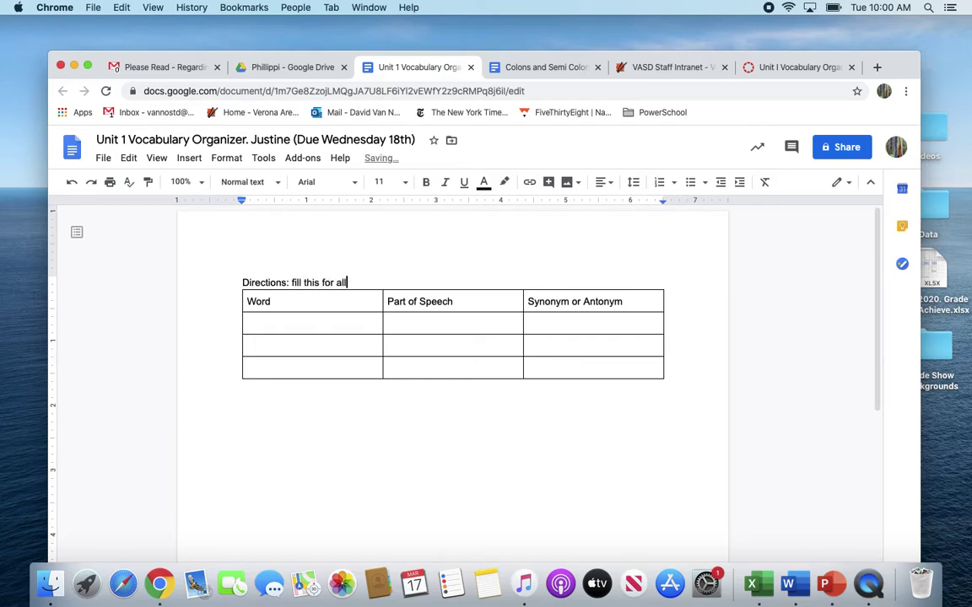
text( there words.)
key(Return)
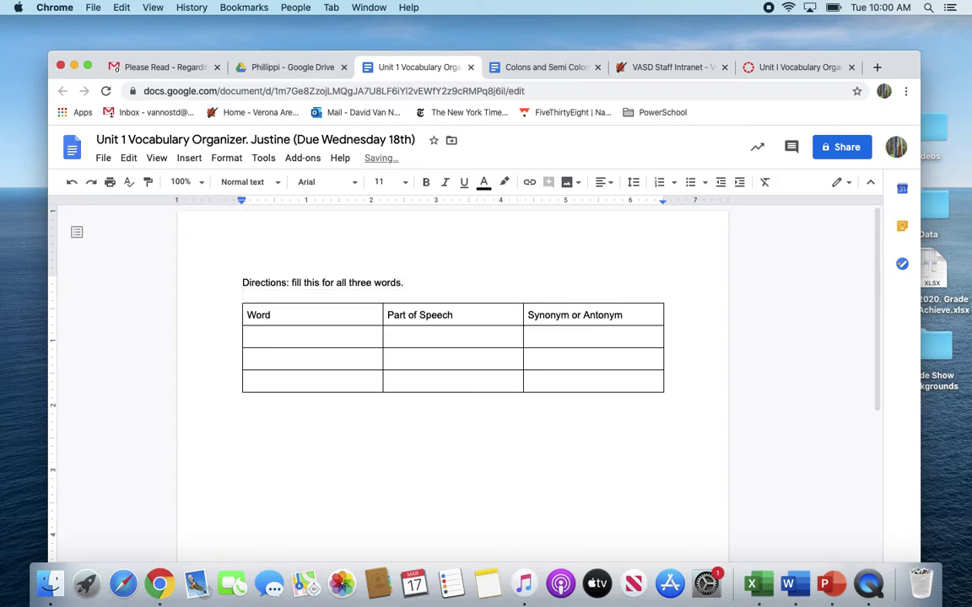
key(Return)
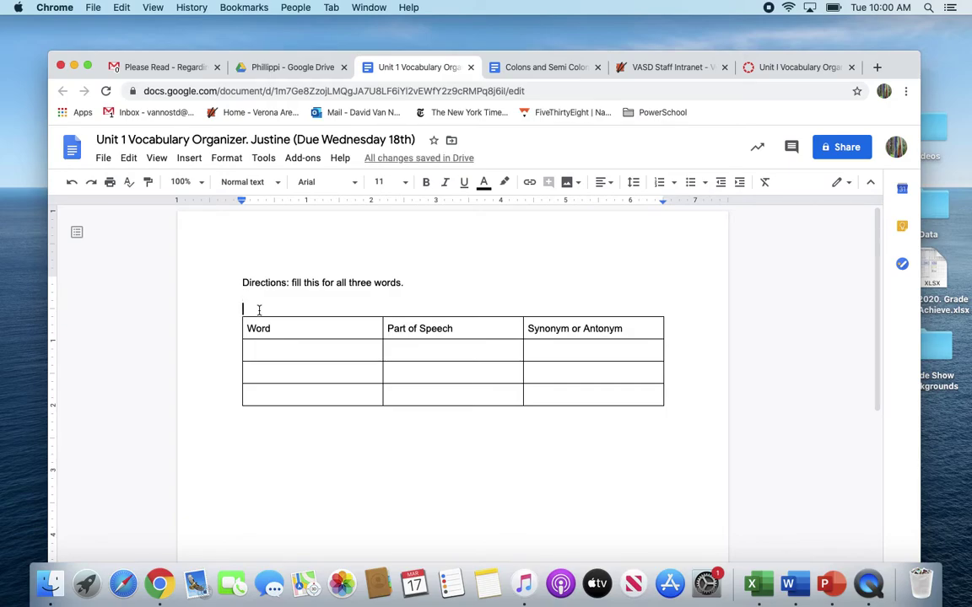
Add the vocabulary entry "Laborious: Difficult to accomplish" above the table and start a new line below it.
text(Labor)
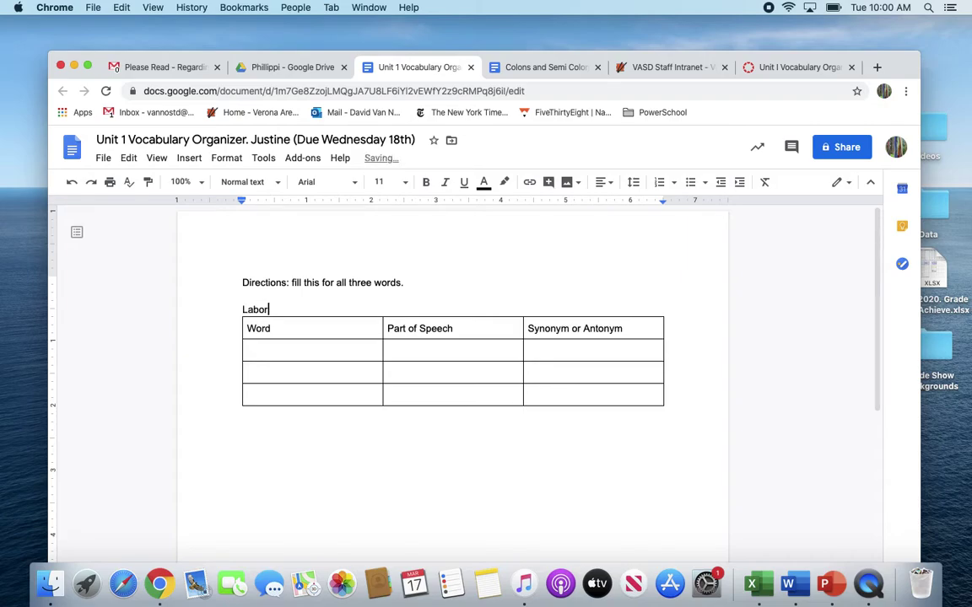
text(ious: Difficu)
key(BackSpace)
key(BackSpace)
text(lt to accmo)
text(omplish)
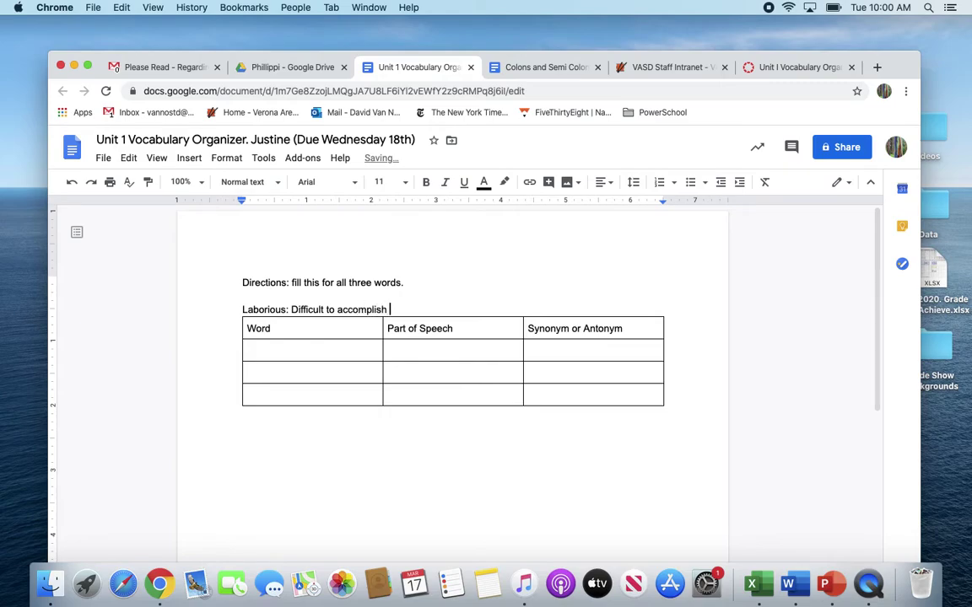
key(Return)
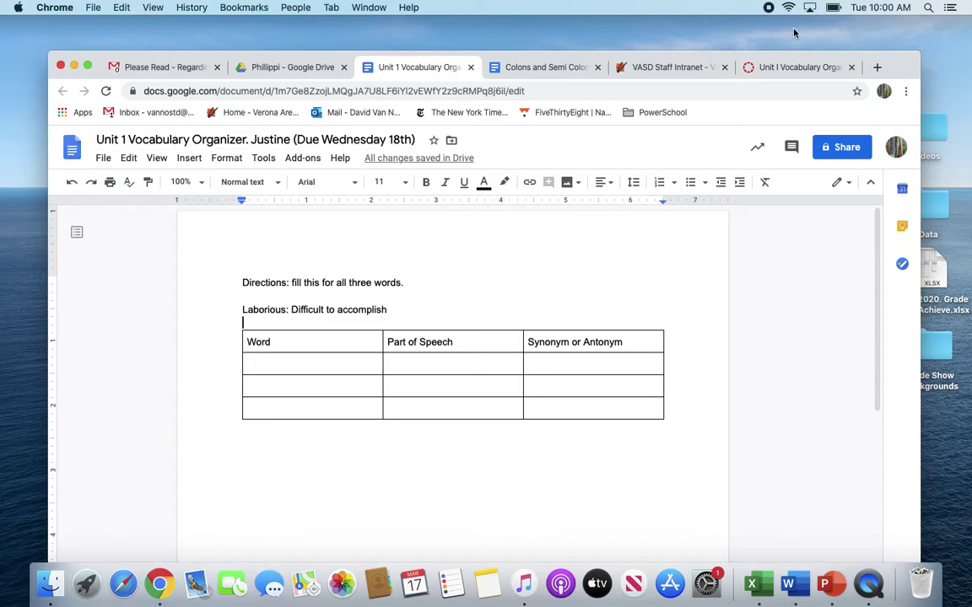
Turn on link sharing for the vocabulary organizer document and copy its shareable link.
click(824, 147)
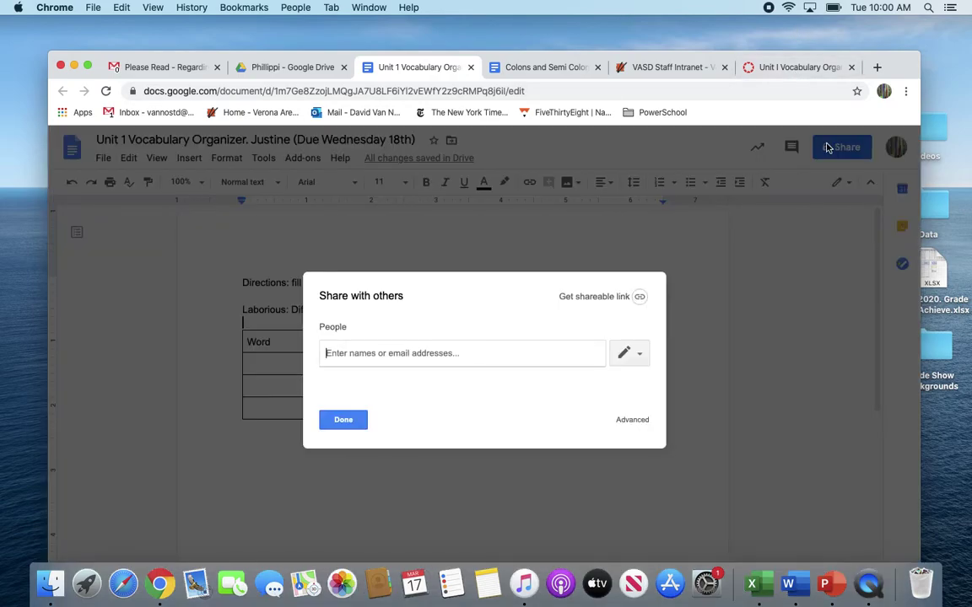
click(639, 300)
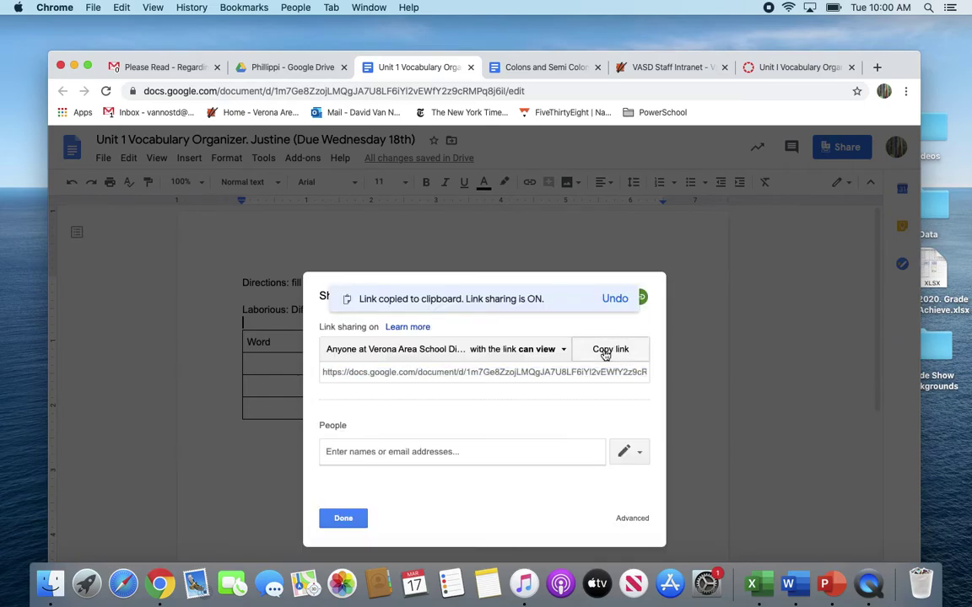
click(604, 353)
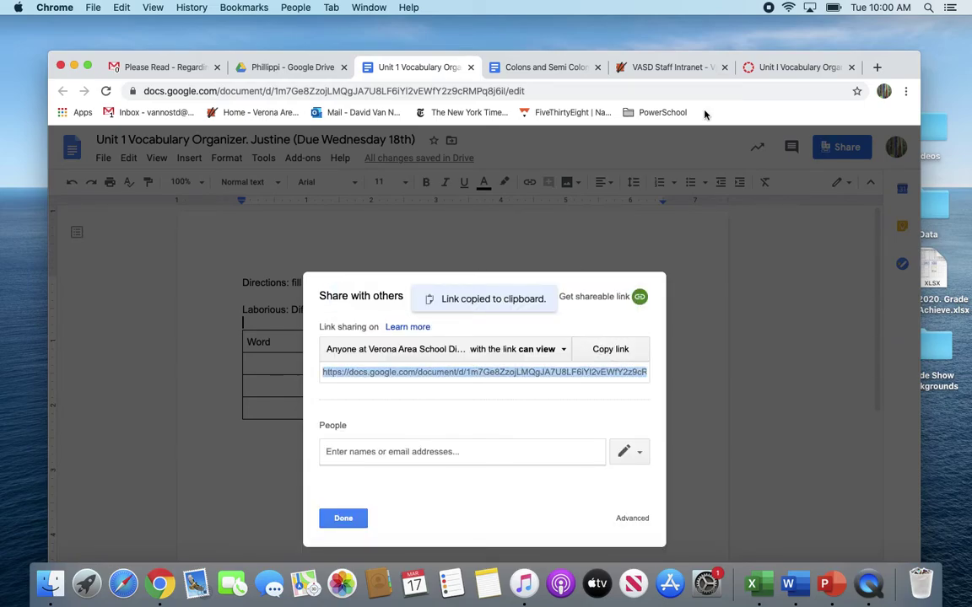
In the Canvas course modules, start a new External URL item in the English module with the copied document link as its URL.
click(763, 67)
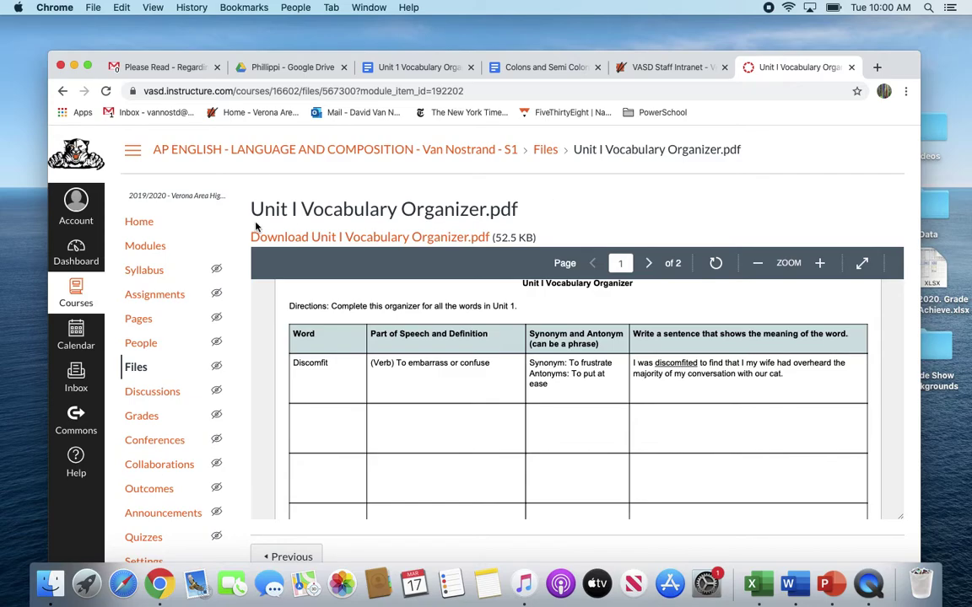
click(61, 91)
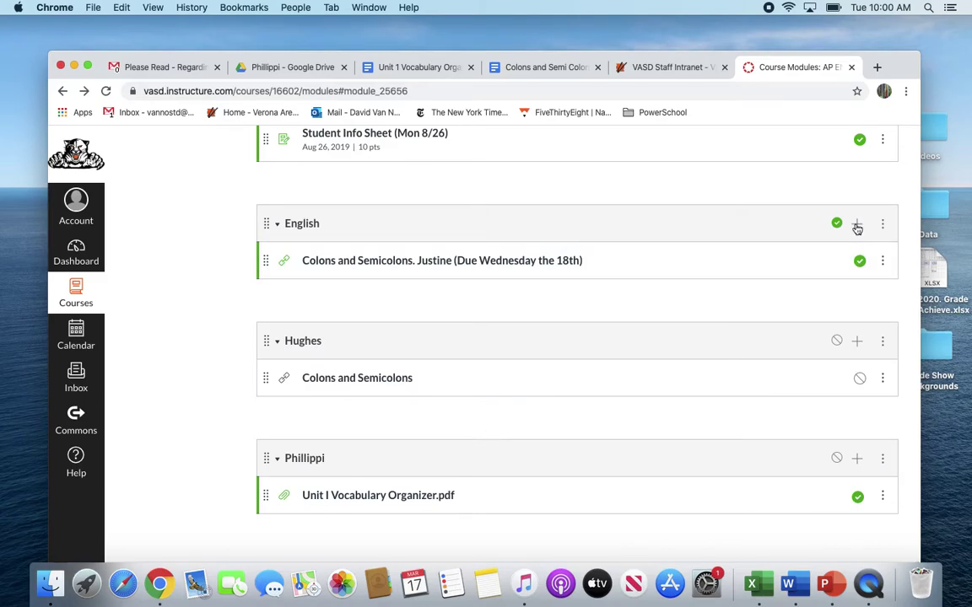
click(857, 224)
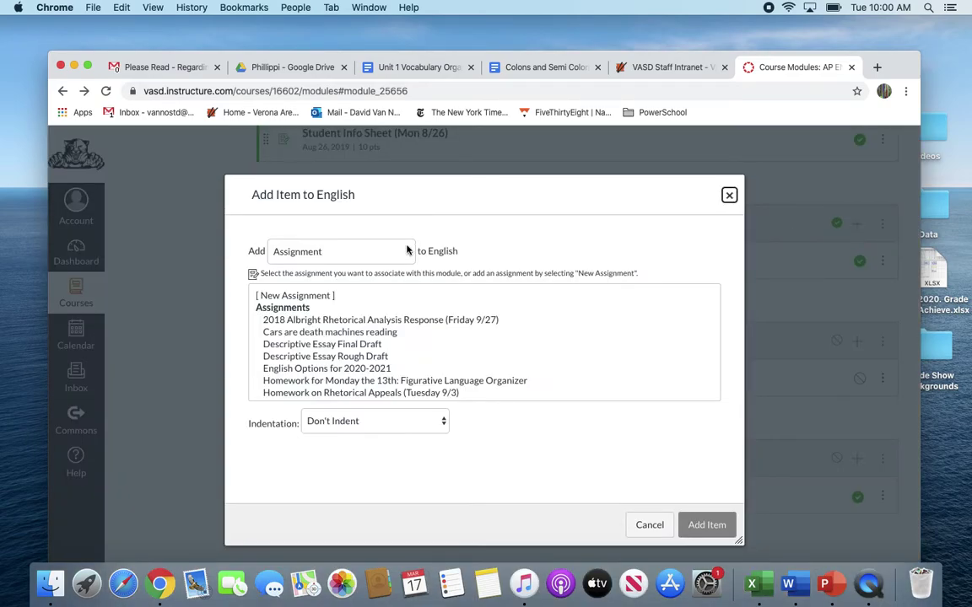
click(403, 253)
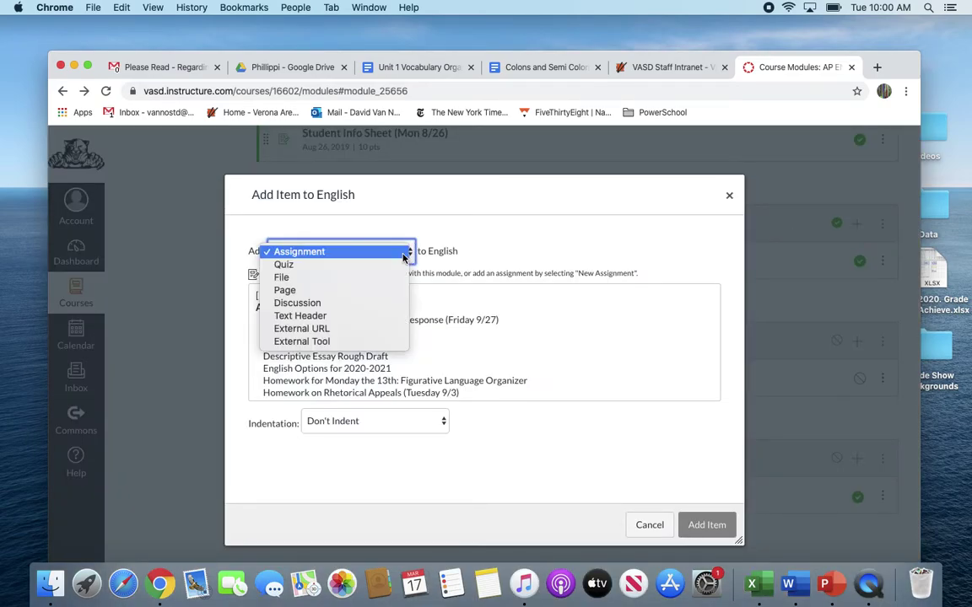
click(390, 329)
click(363, 294)
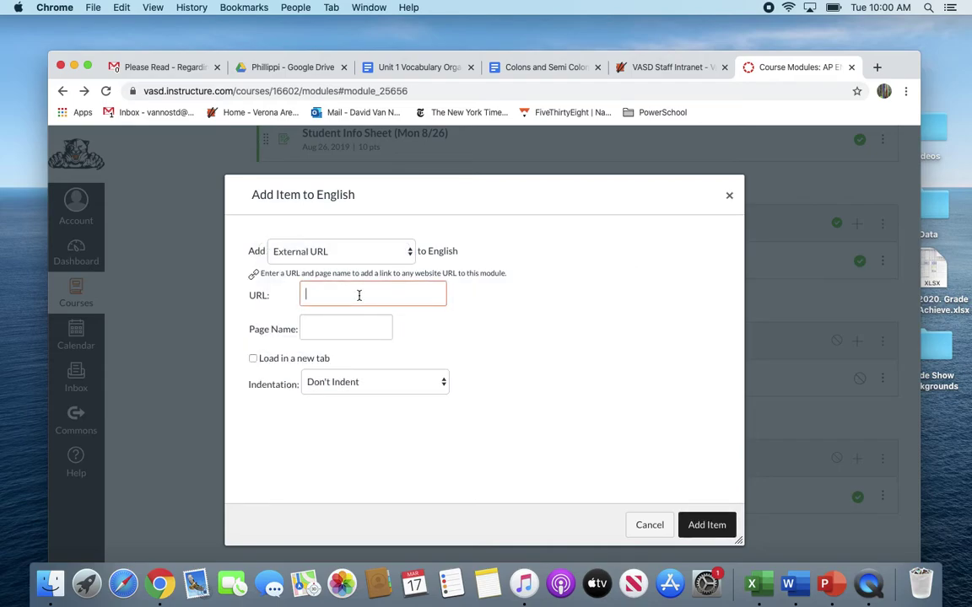
right_click(360, 297)
click(385, 381)
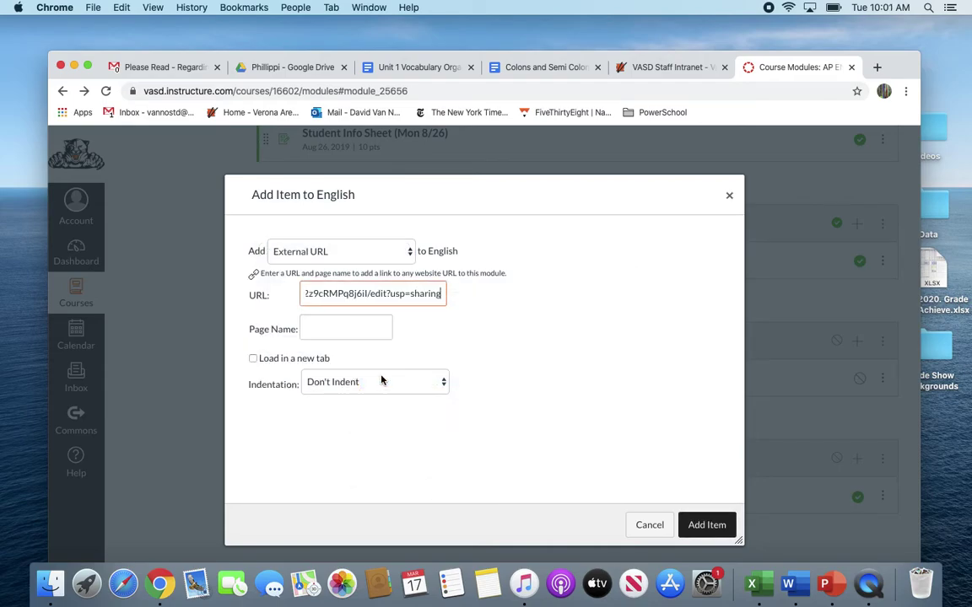
Replace the "edit?usp=sharing" ending of the item's URL with "copy".
click(385, 294)
key(BackSpace)
key(BackSpace)
key(BackSpace)
key(BackSpace)
text(copy)
Name the page "Vocabulary Organzier." followed by the student's first name and "(Due Wednesday the 18th)".
click(365, 321)
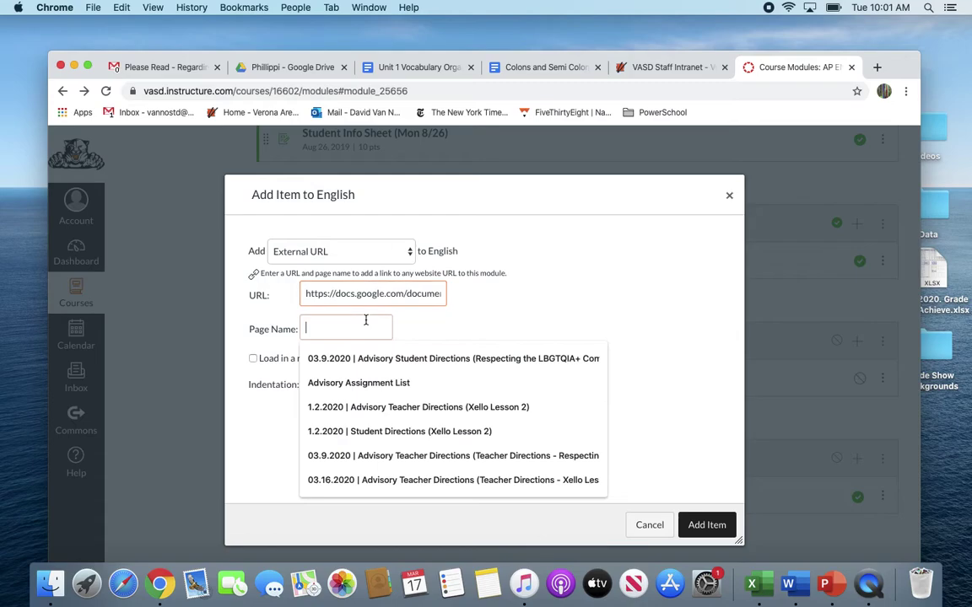
text(Vocabualry)
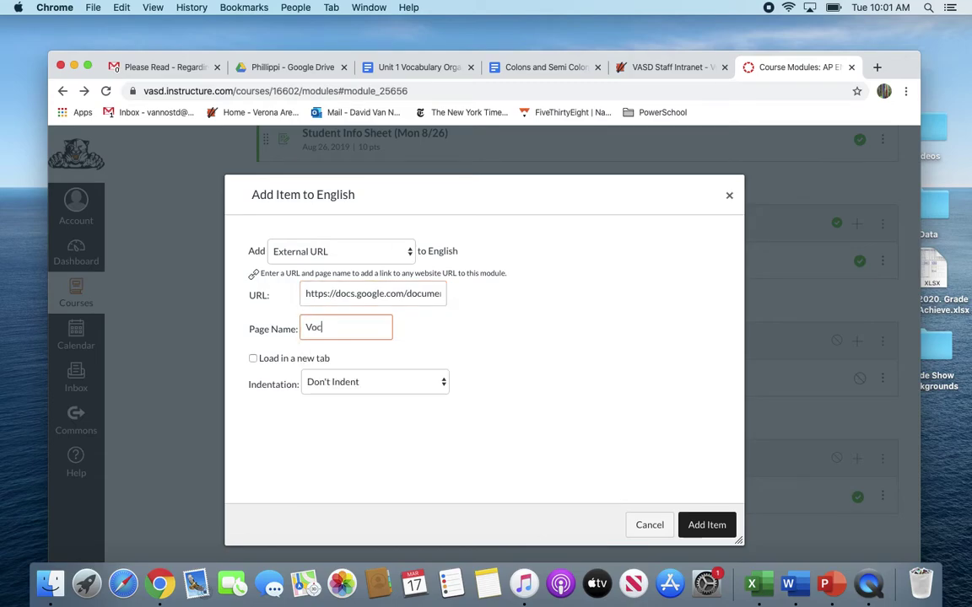
key(BackSpace)
key(BackSpace)
text(ary Organi)
click(338, 328)
key(BackSpace)
key(super+Right)
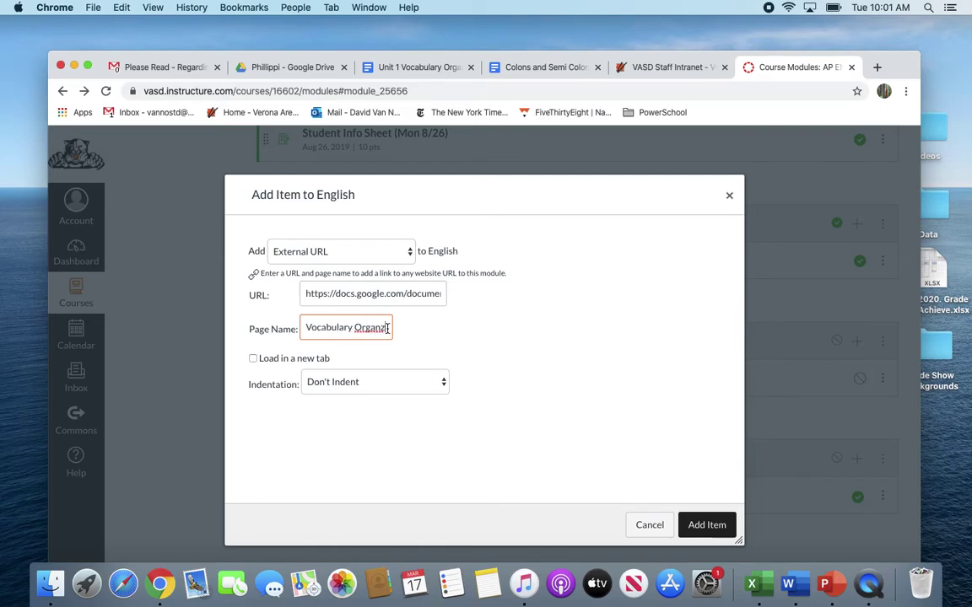
text(ier.)
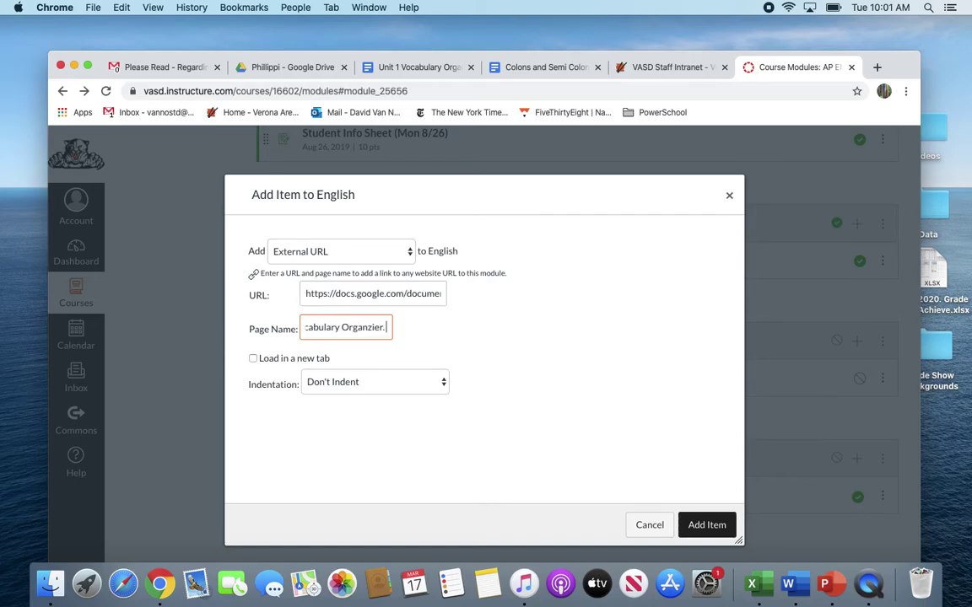
text( Justine (Die)
key(BackSpace)
key(BackSpace)
text(ue Wednesday the 18th))
Add the vocabulary organizer link to the English module and publish it.
click(715, 520)
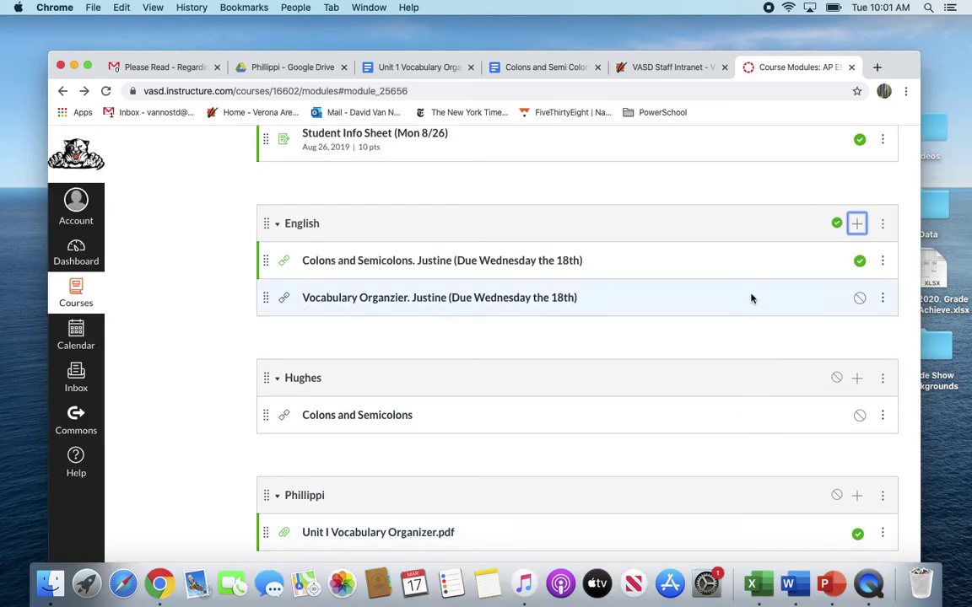
click(859, 299)
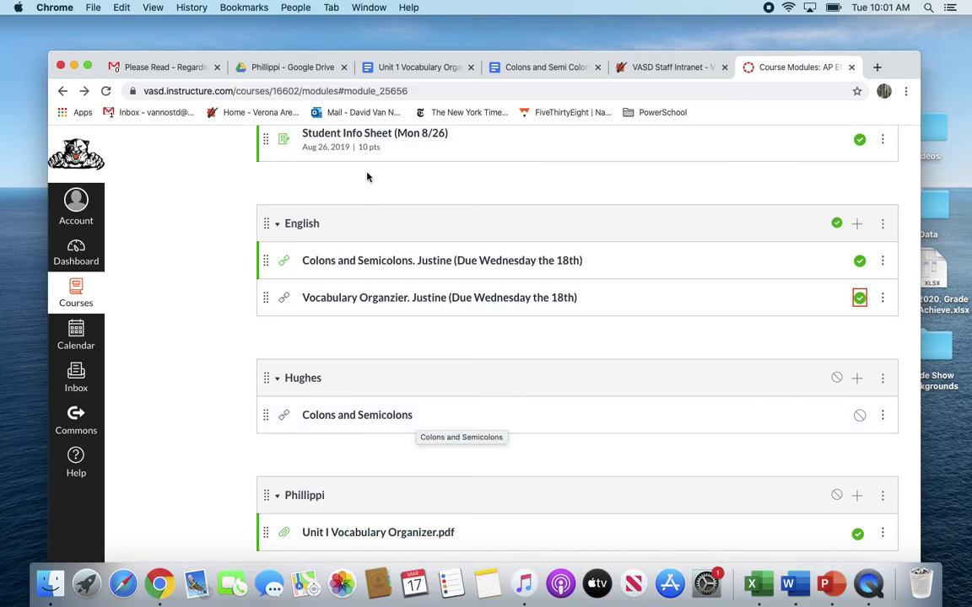
Open the colons and semicolons document from the first student folder in Drive's Modifications folder and view its sharing settings.
click(291, 69)
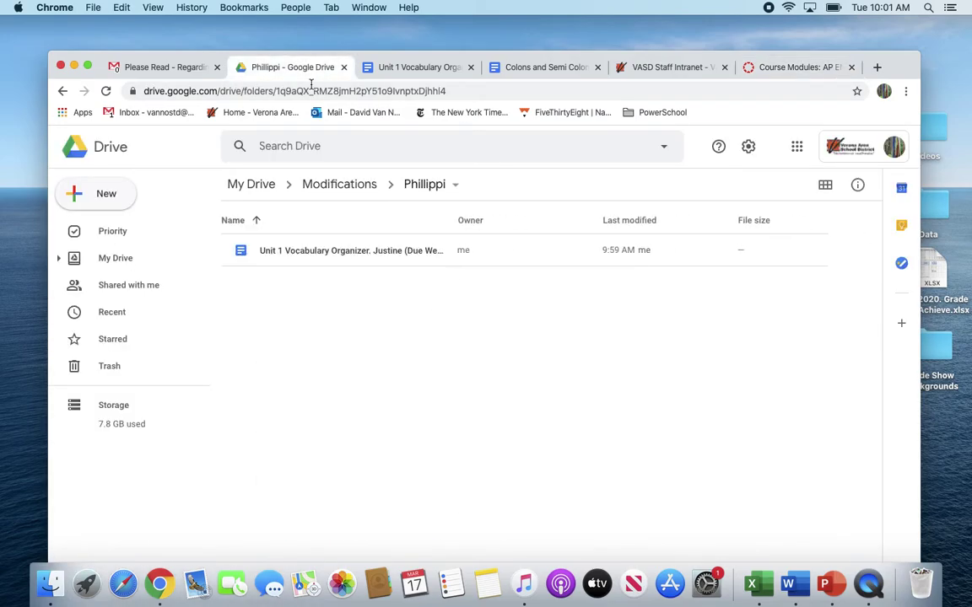
click(330, 186)
double_click(293, 250)
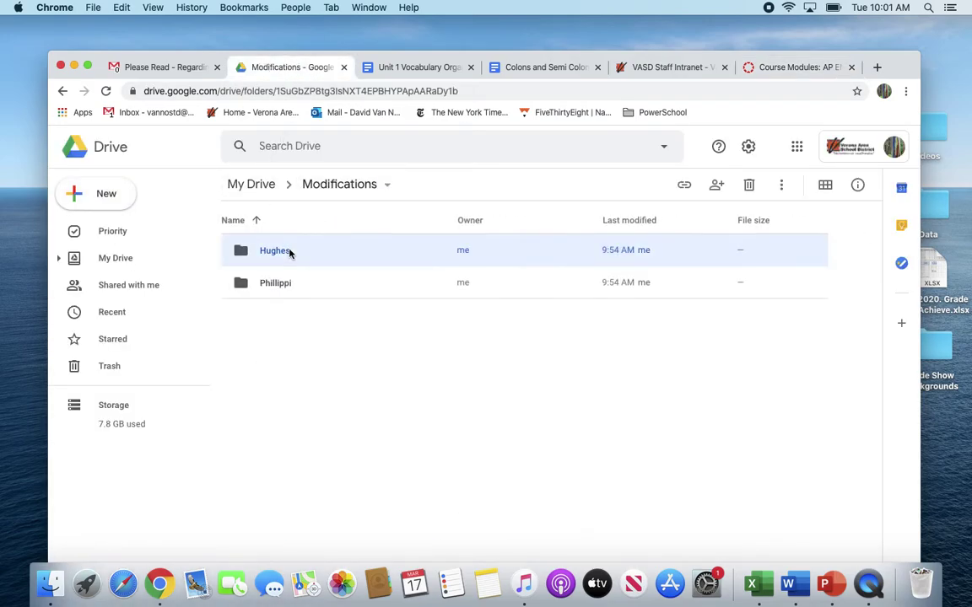
double_click(291, 251)
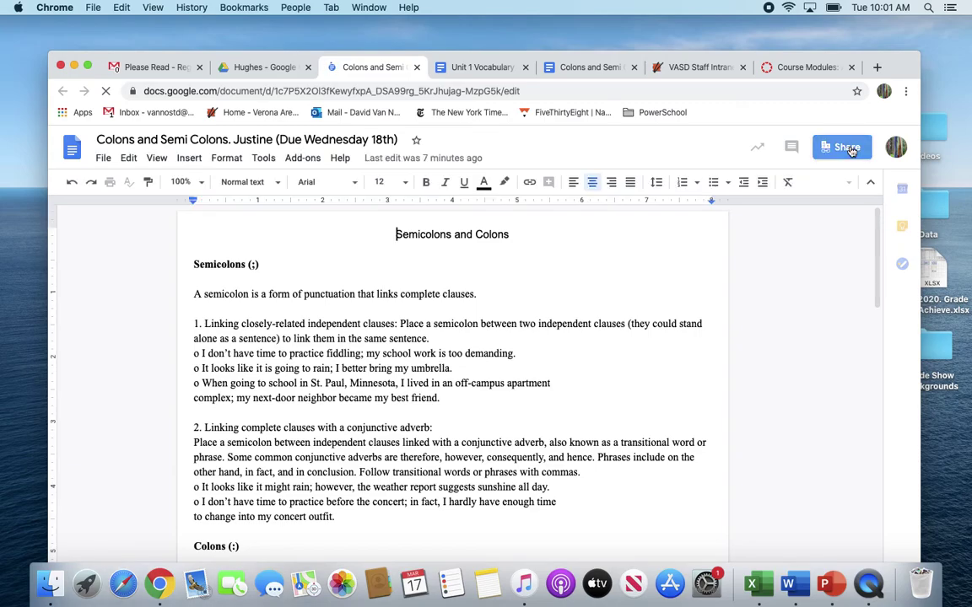
click(847, 148)
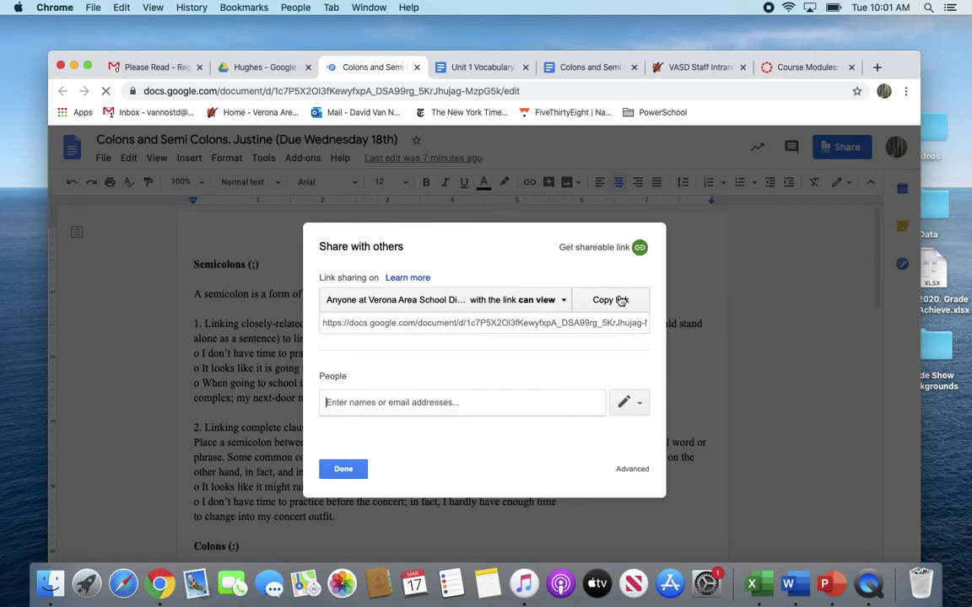
Review the Canvas modules page, then return to the already open colons and semicolons document and close its sharing dialog.
click(790, 67)
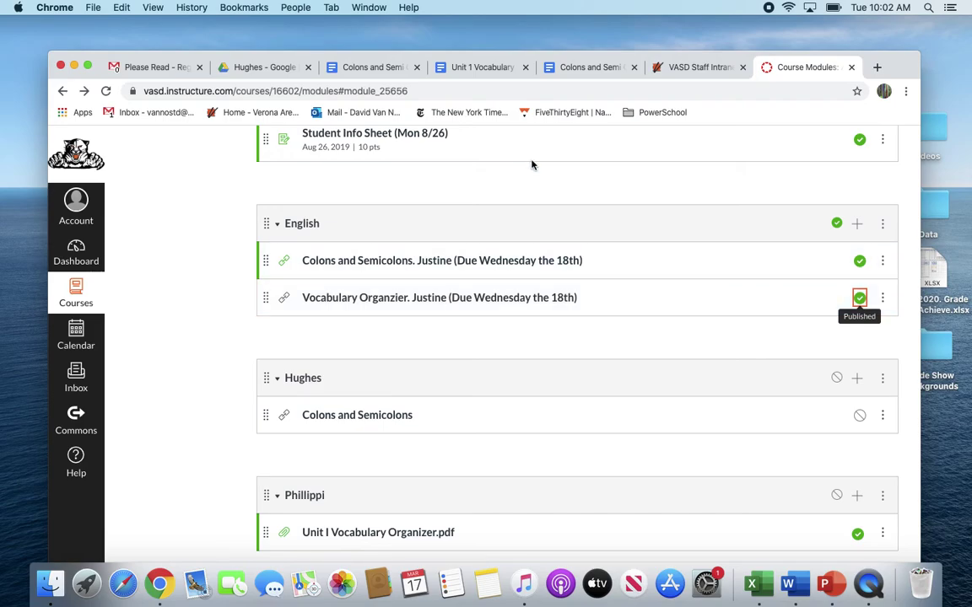
click(563, 67)
click(341, 517)
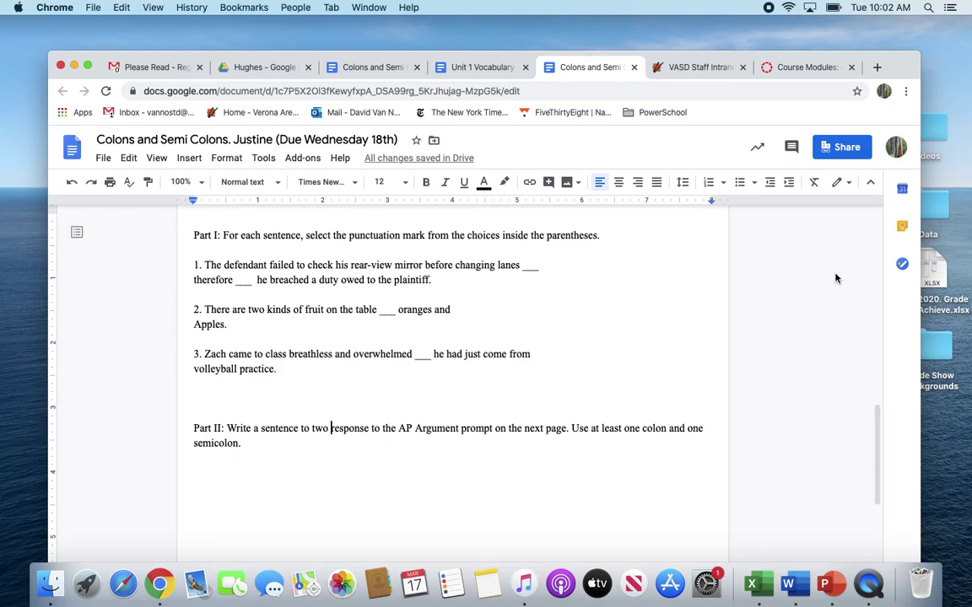